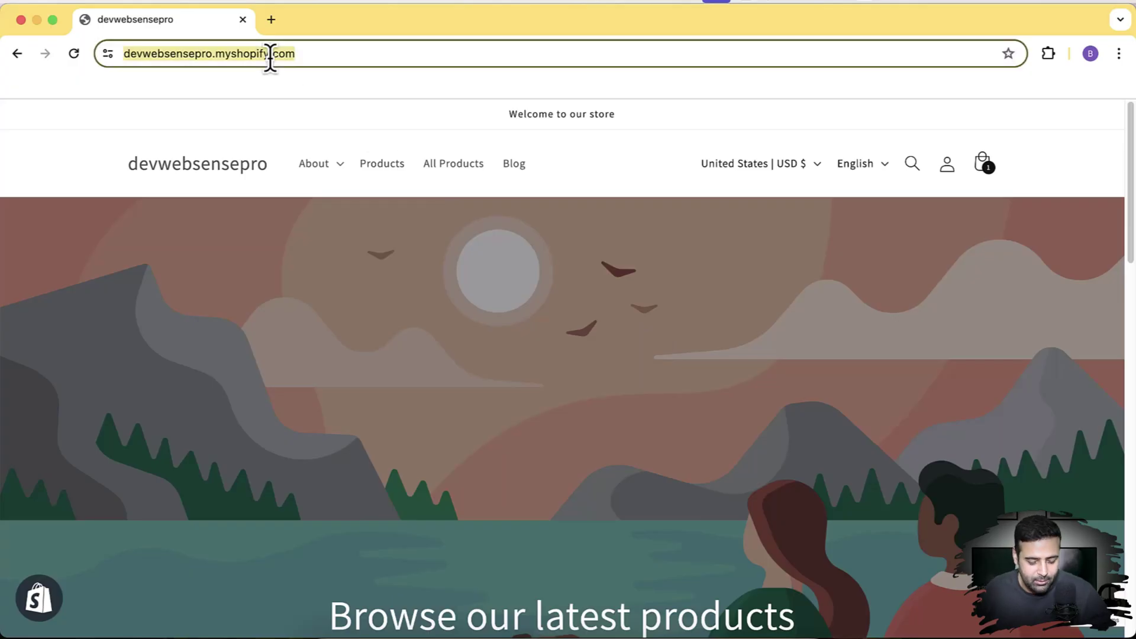
# - Load the store's /admin page in a new browser tab
pyautogui.press('super+c')
pyautogui.press('super+t')
pyautogui.press('super+v')
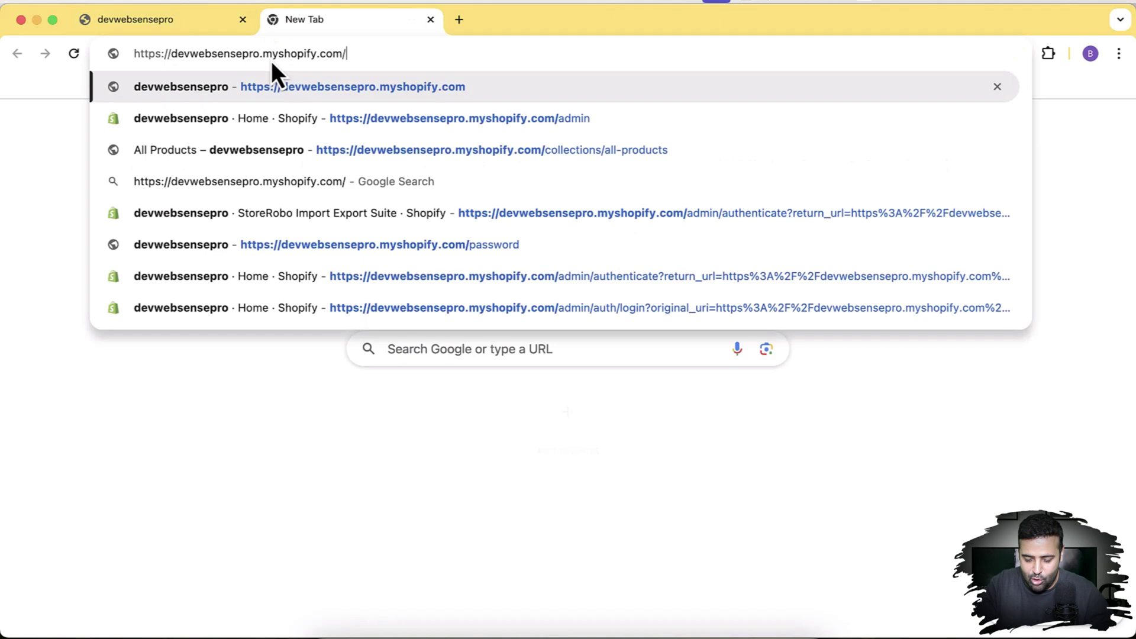
pyautogui.write('admin')
pyautogui.press('Return')
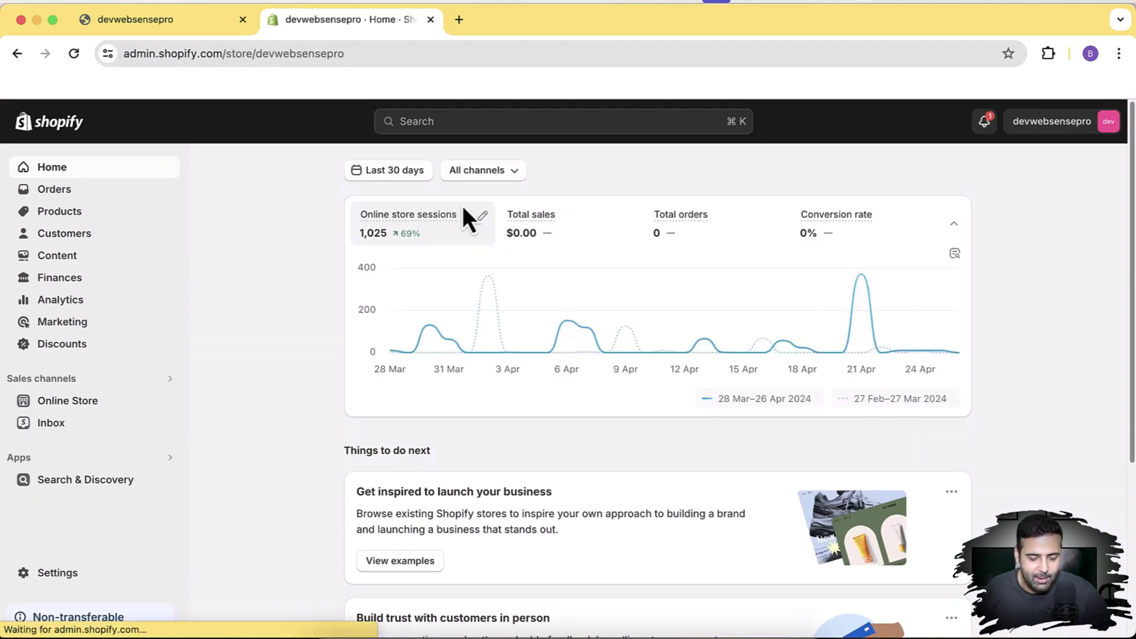
# - Open the NIKE DRILL TOP - MEN'S product from the Products list
pyautogui.click(134, 217)
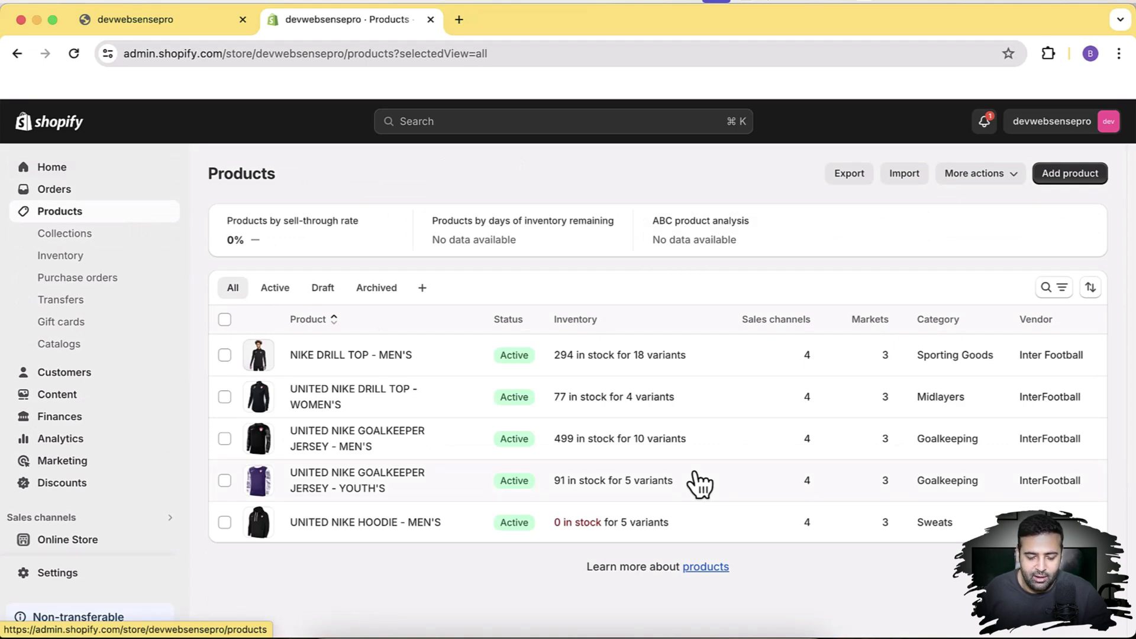
pyautogui.click(341, 356)
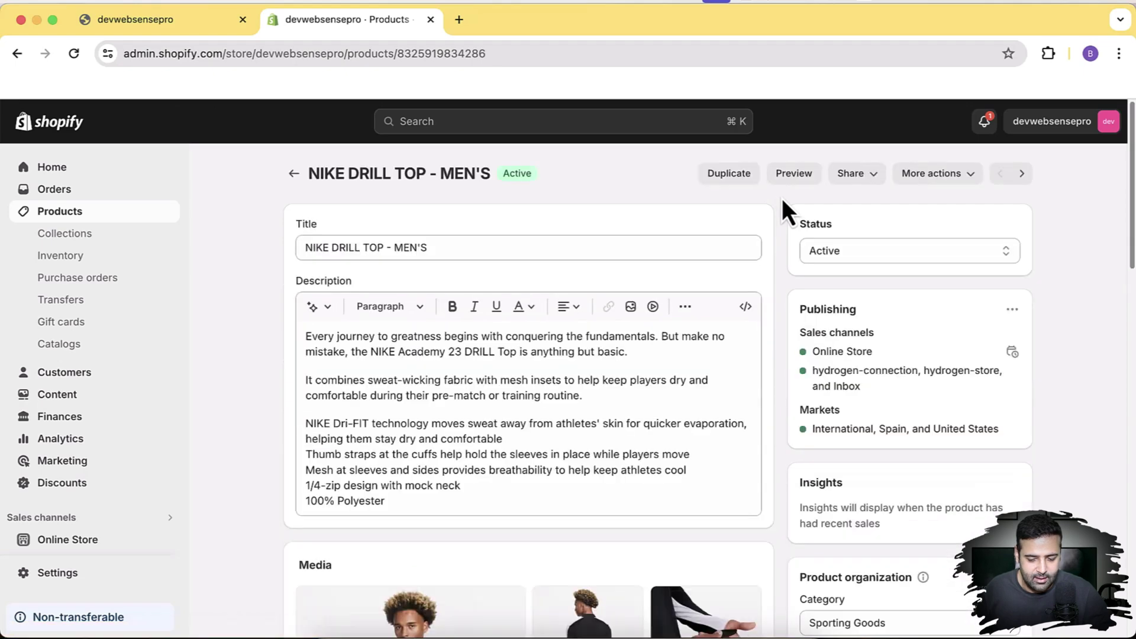
pyautogui.scroll(-7, 782, 198)
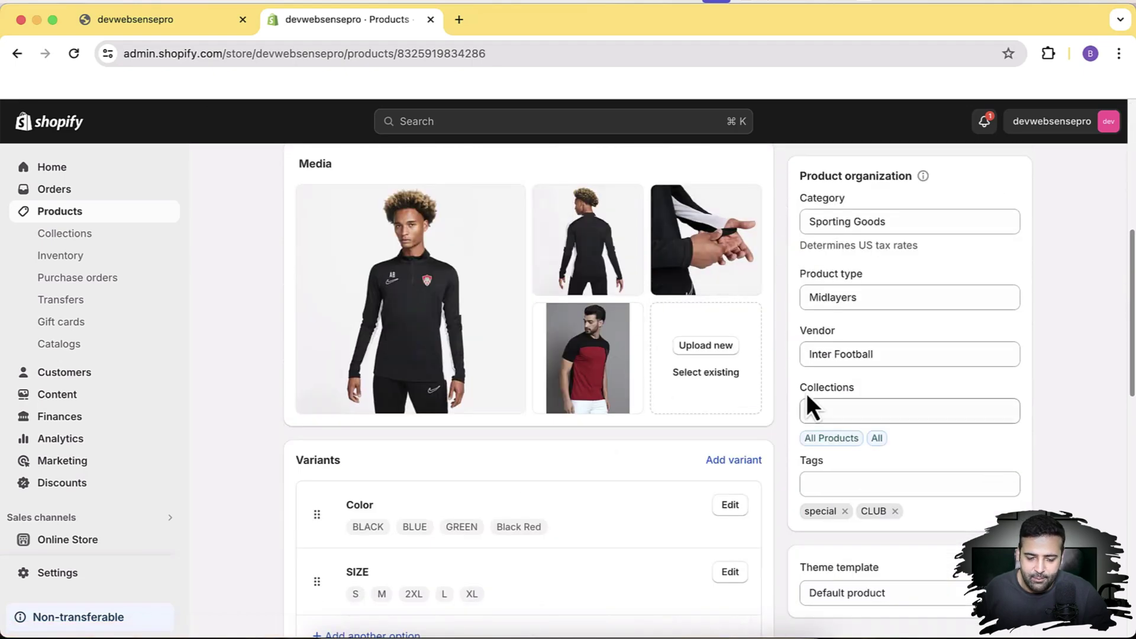
# - Open the drill top's main photo and bring up the Enhance background panel
pyautogui.click(464, 324)
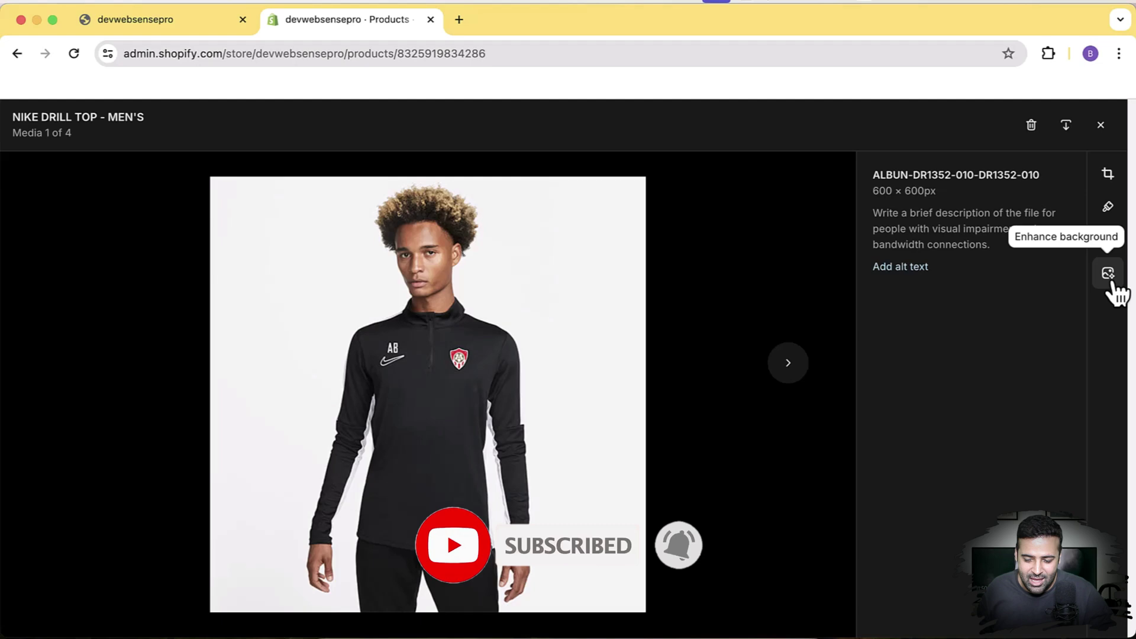
pyautogui.click(1112, 284)
pyautogui.click(1109, 274)
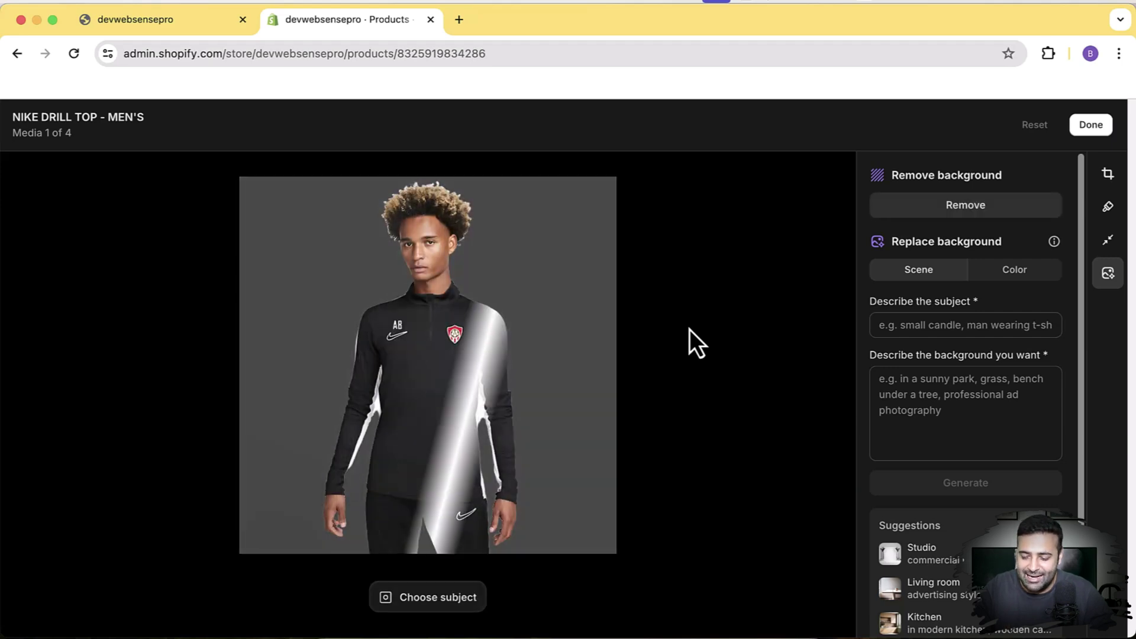
# - Remove the photo's white background and expand the scene suggestions with View more
pyautogui.click(961, 207)
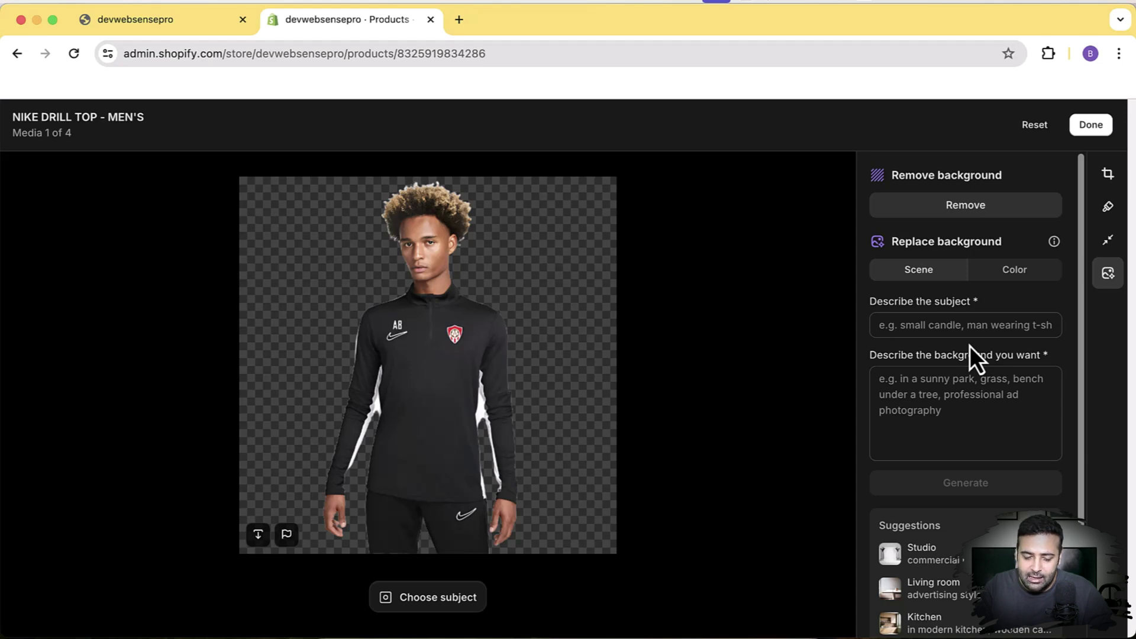
pyautogui.scroll(-1, 970, 349)
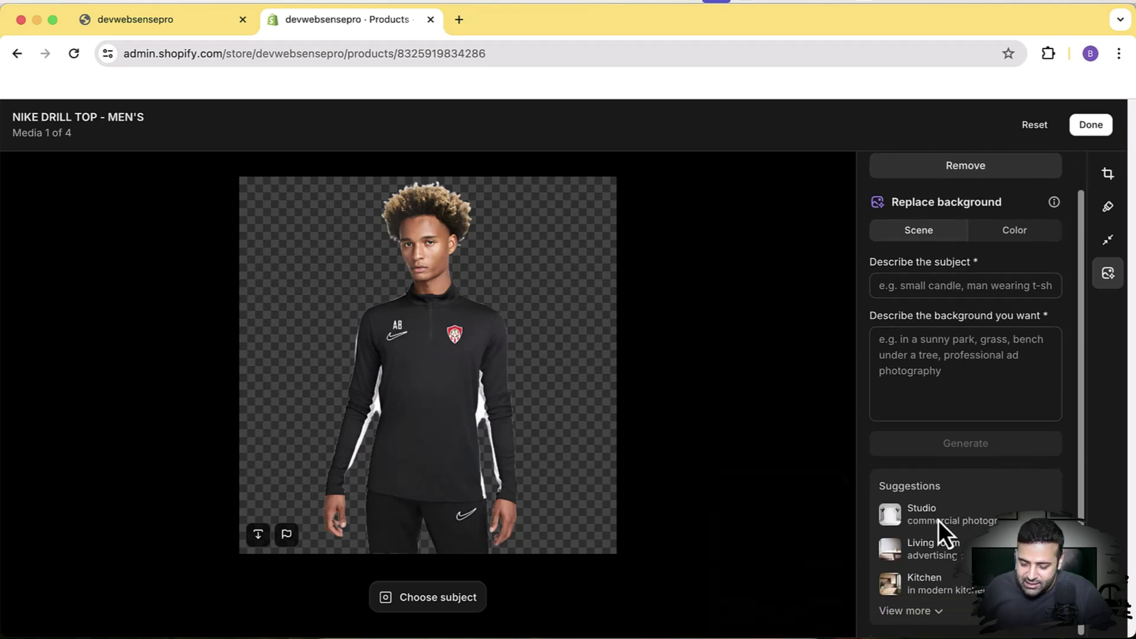
pyautogui.click(924, 616)
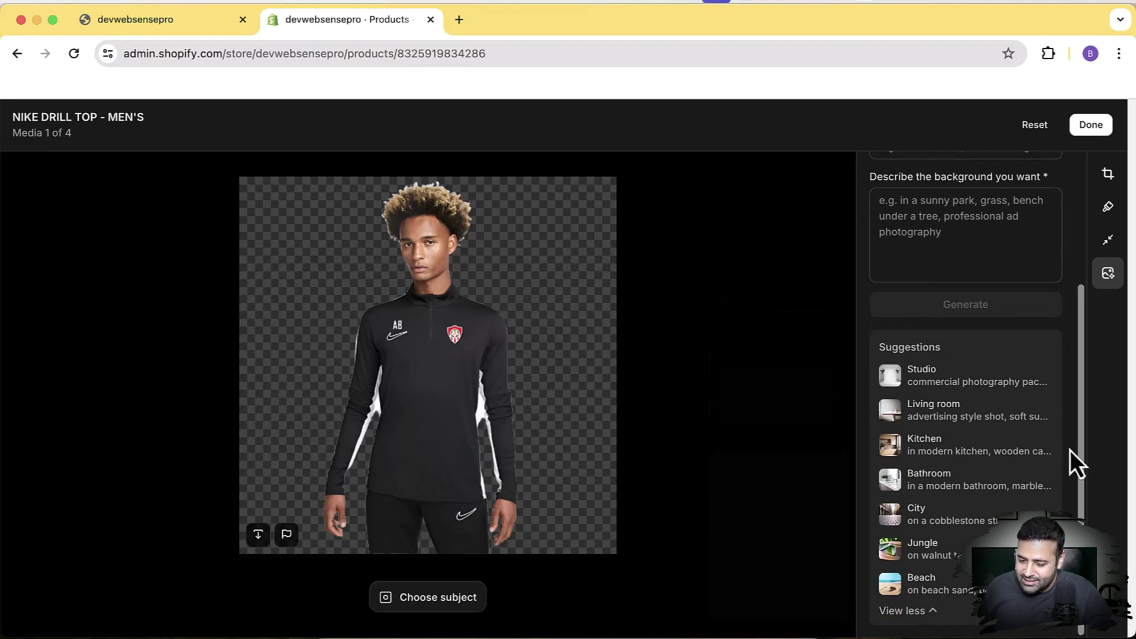
pyautogui.scroll(3, 1069, 450)
pyautogui.scroll(1, 1069, 449)
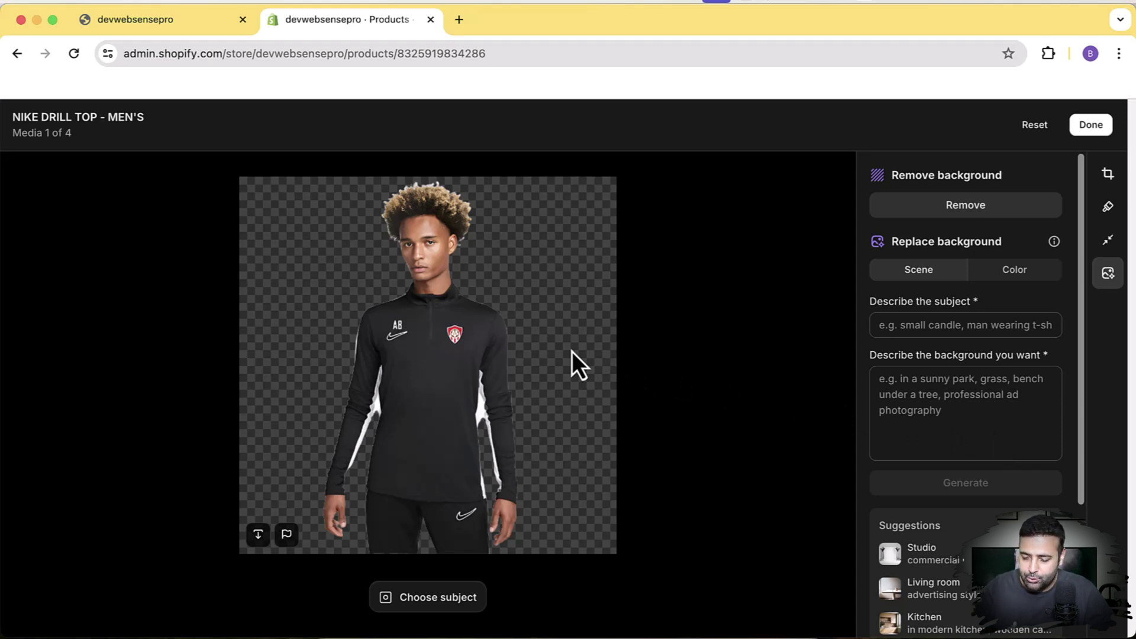
# - Try brown and blue colour swatches, settle on a solid light blue background
pyautogui.click(1025, 284)
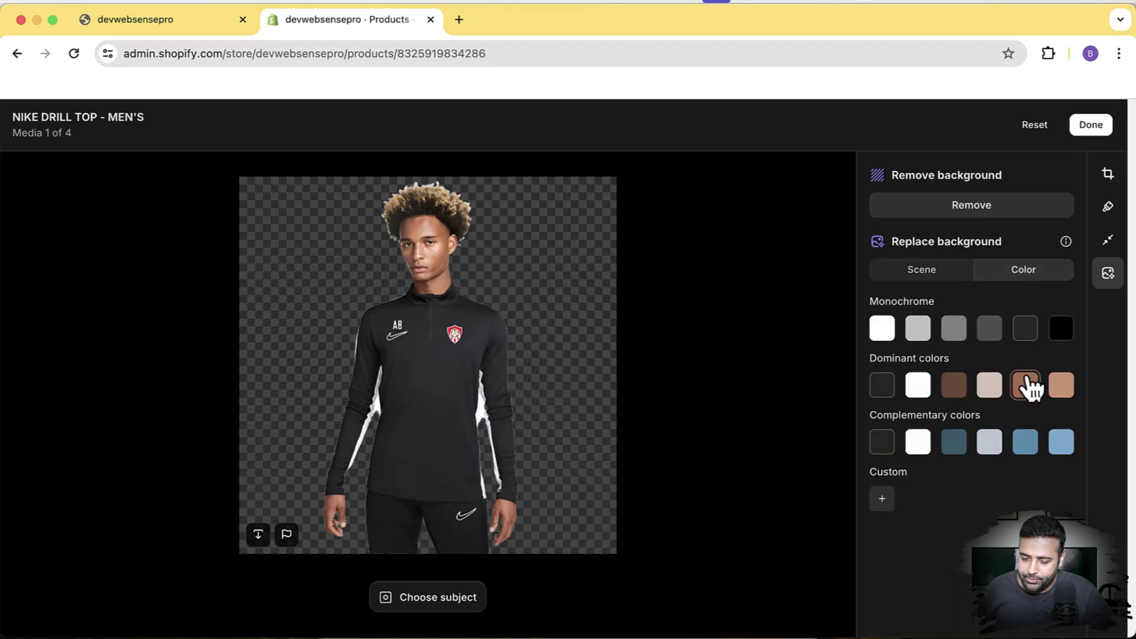
pyautogui.click(1027, 386)
pyautogui.click(958, 393)
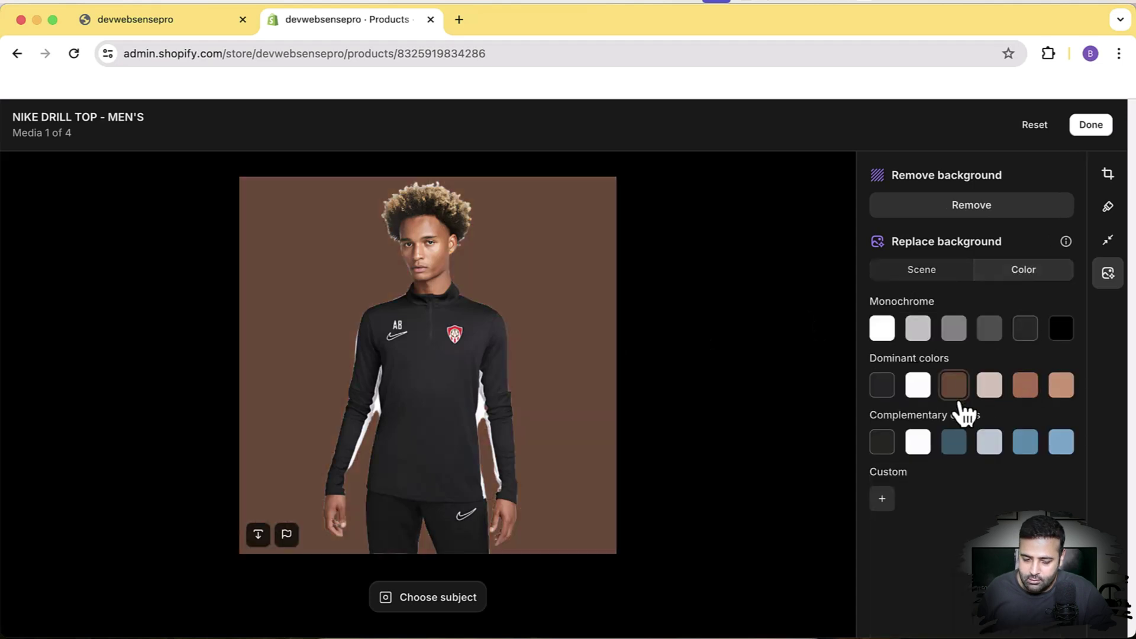
pyautogui.click(953, 447)
pyautogui.click(1033, 456)
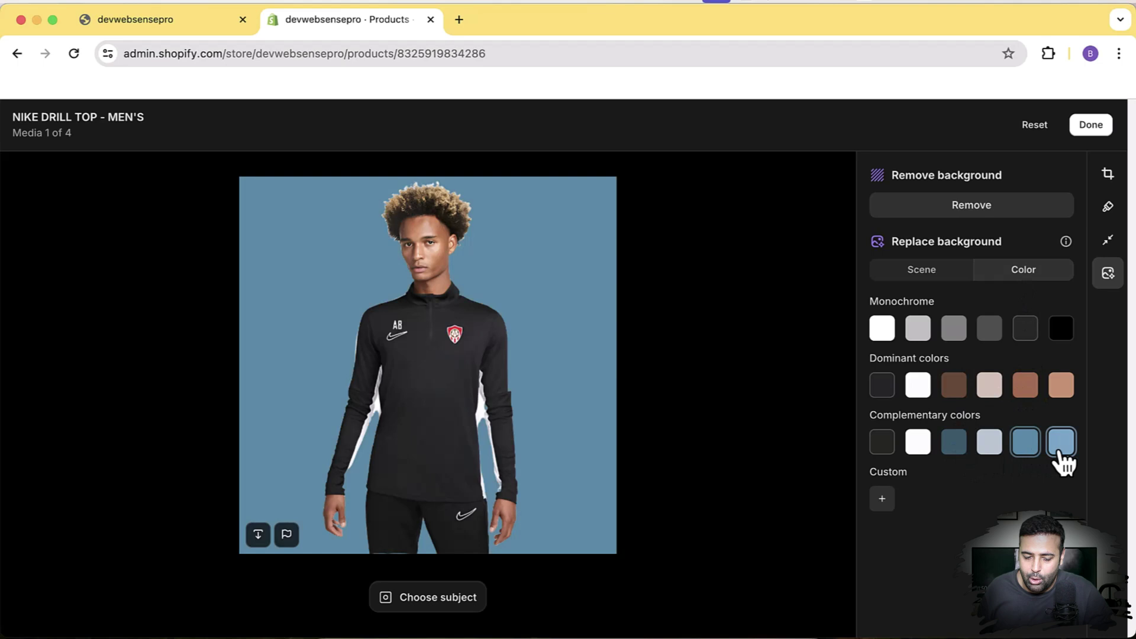
pyautogui.click(1066, 462)
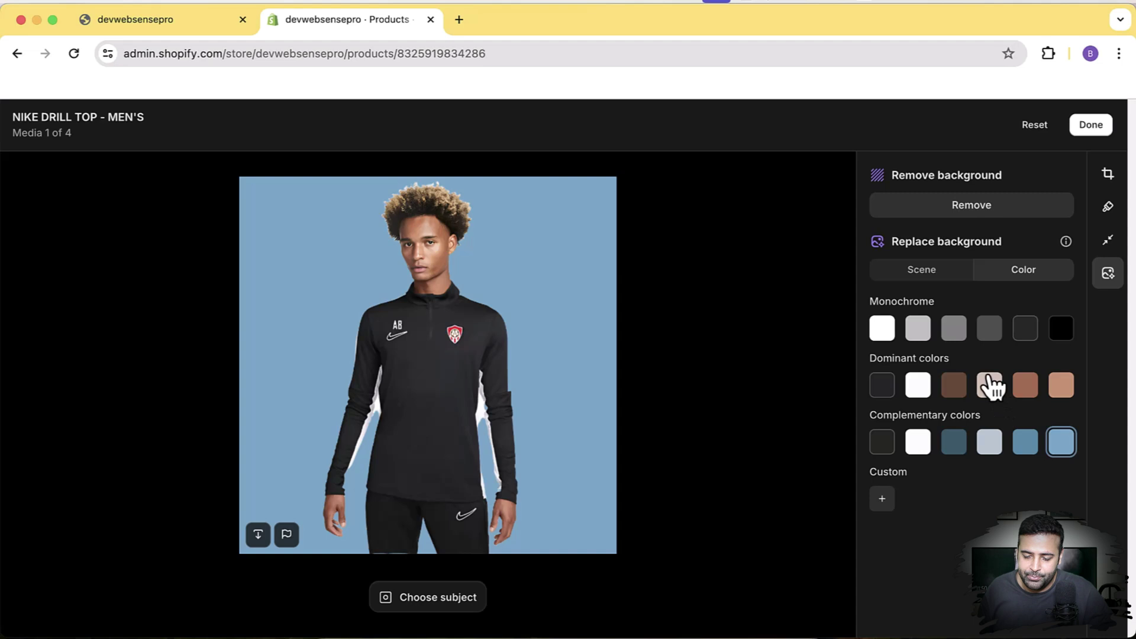
pyautogui.click(942, 277)
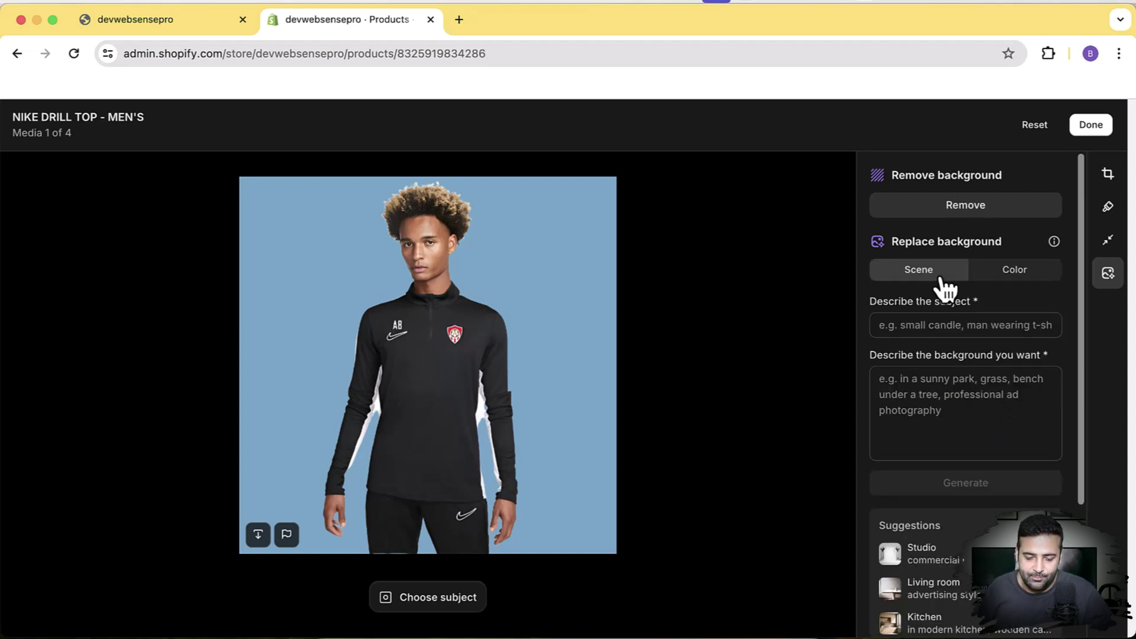
# - Type a description of the photo's subject, correcting a typo
pyautogui.moveTo(868, 304); pyautogui.dragTo(956, 310)
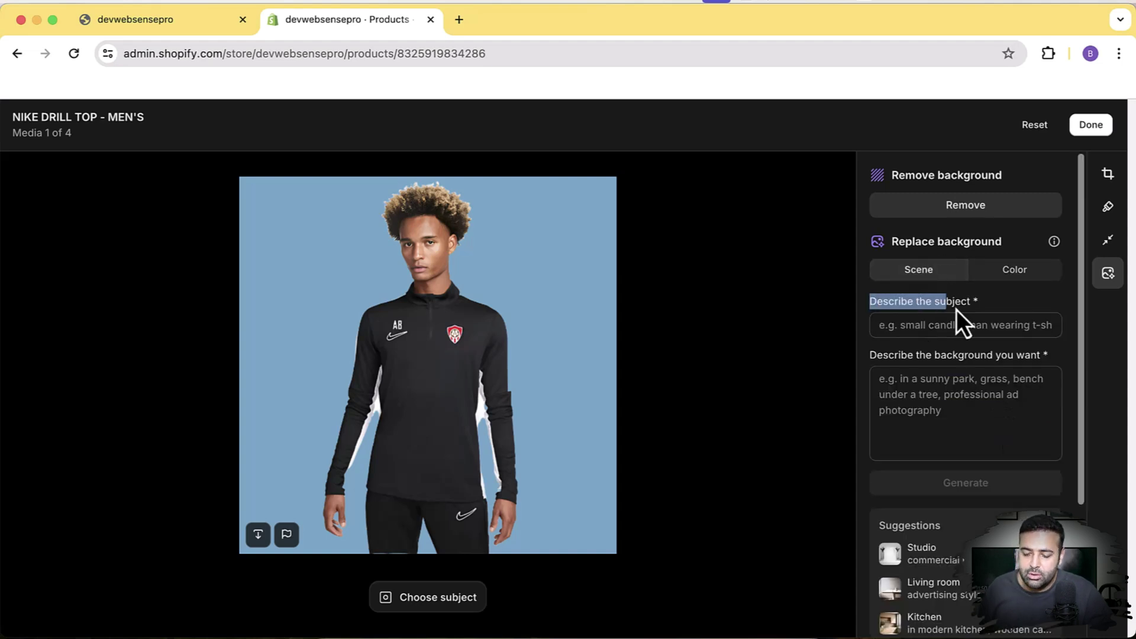
pyautogui.click(978, 325)
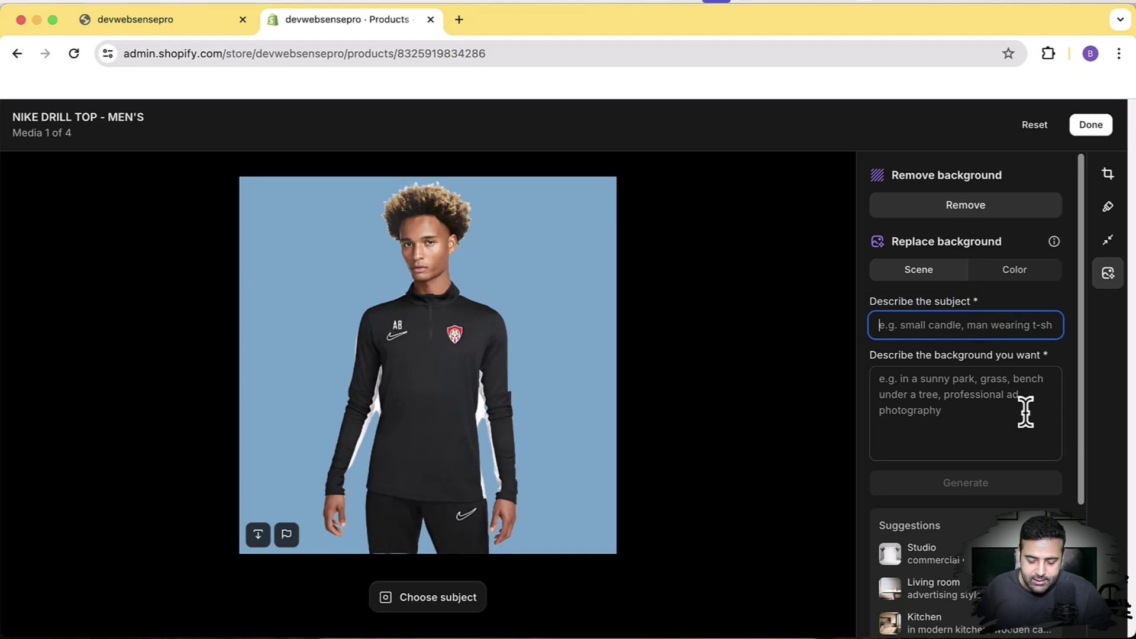
pyautogui.write('boy ea')
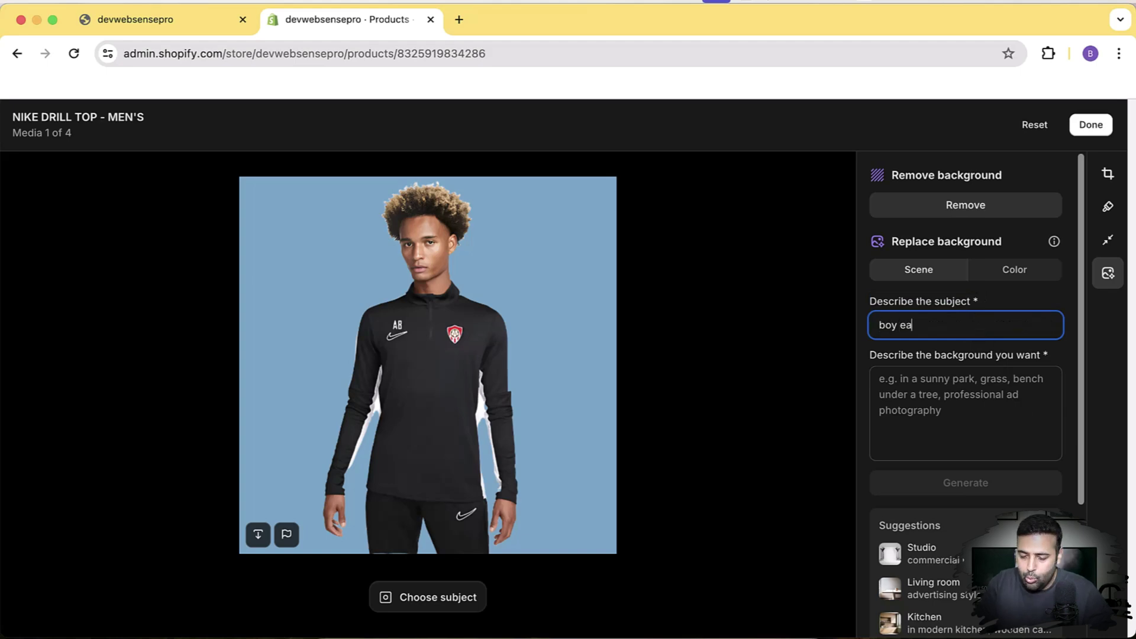
pyautogui.write('ar')
pyautogui.press('BackSpace')
pyautogui.press('BackSpace')
pyautogui.press('BackSpace')
pyautogui.press('BackSpace')
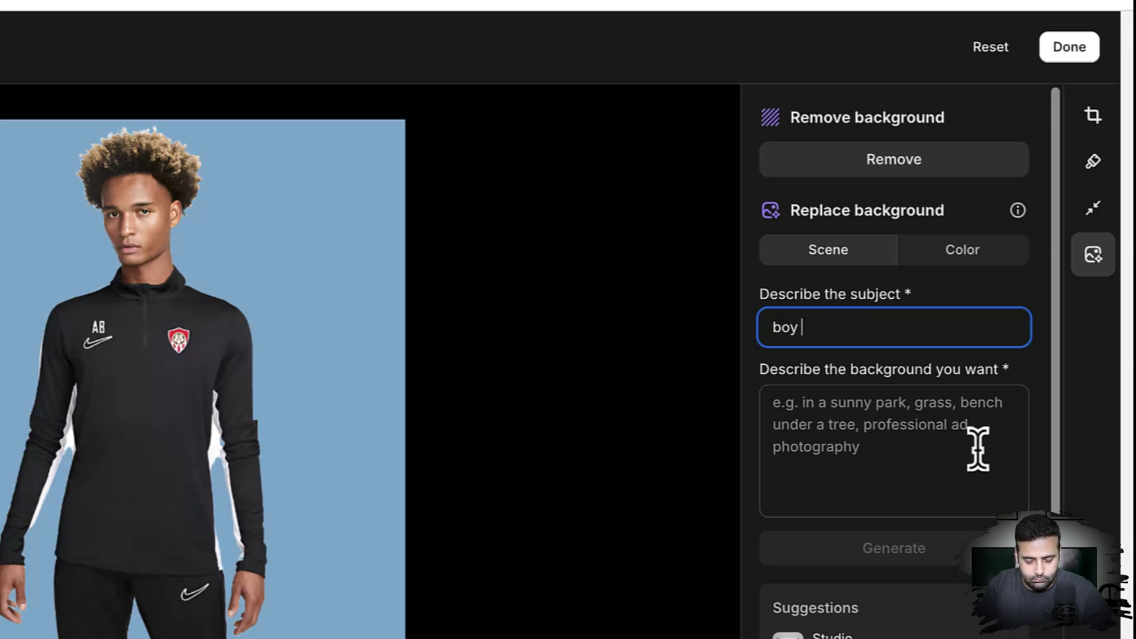
pyautogui.write('earing tshirt')
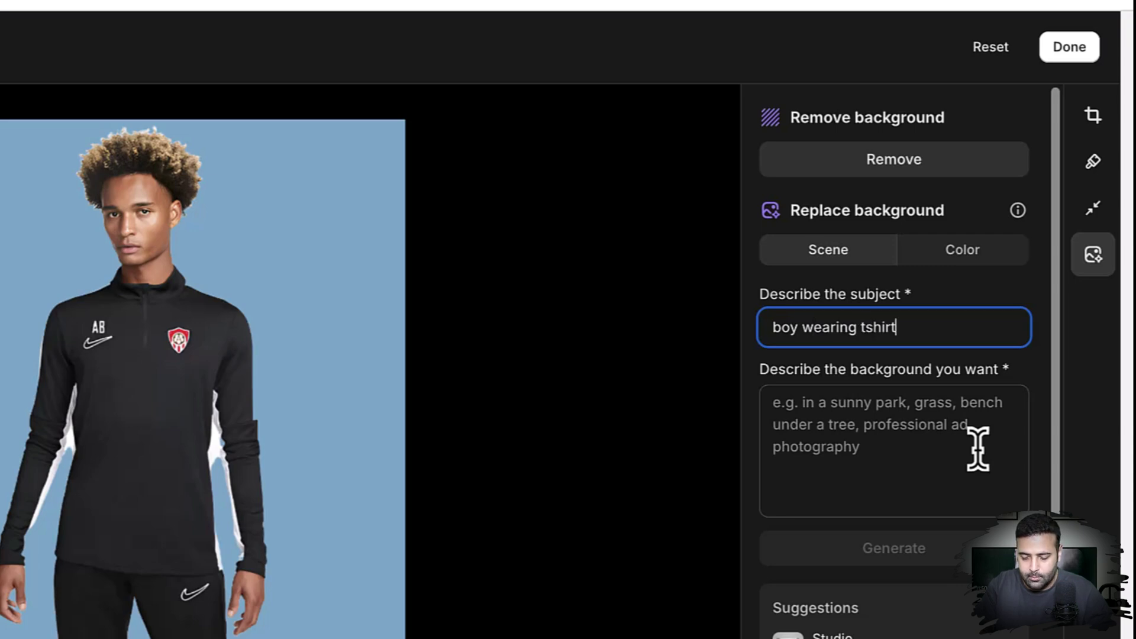
pyautogui.click(978, 449)
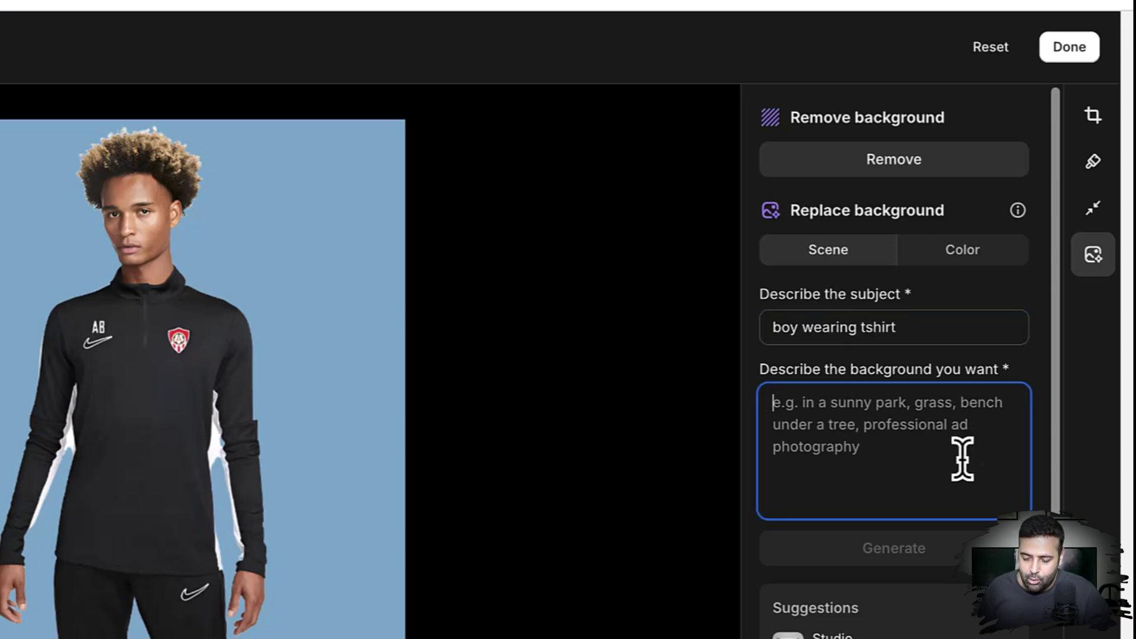
# - Use the Studio backdrop suggestion as the background prompt and generate new backgrounds
pyautogui.scroll(-3, 918, 507)
pyautogui.moveTo(918, 507)
pyautogui.moveTo(907, 372)
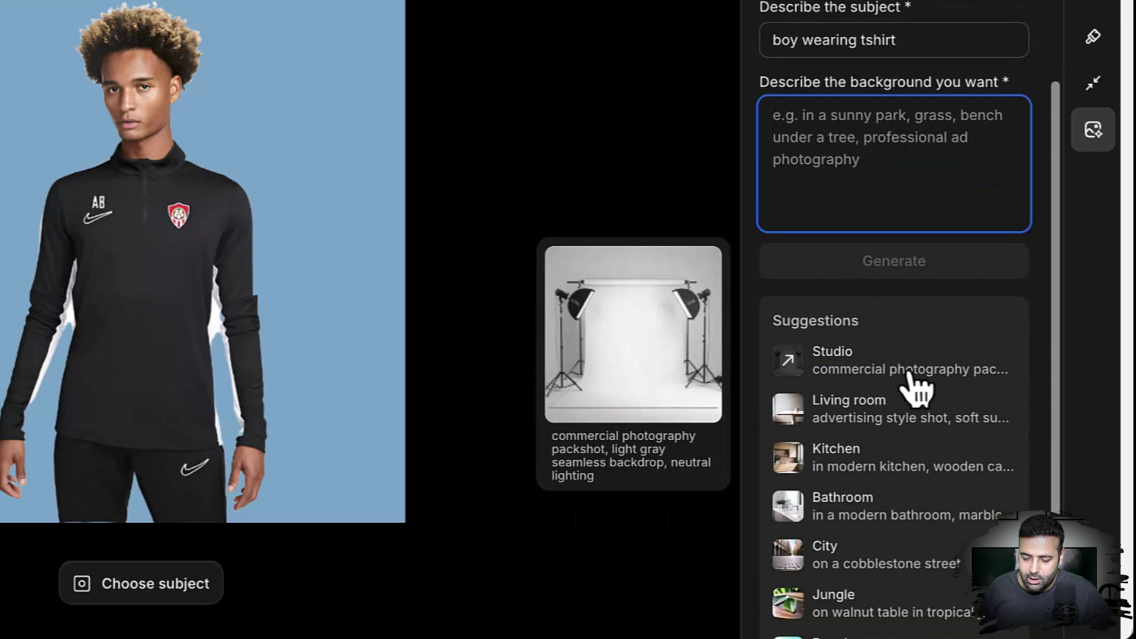
pyautogui.click(892, 373)
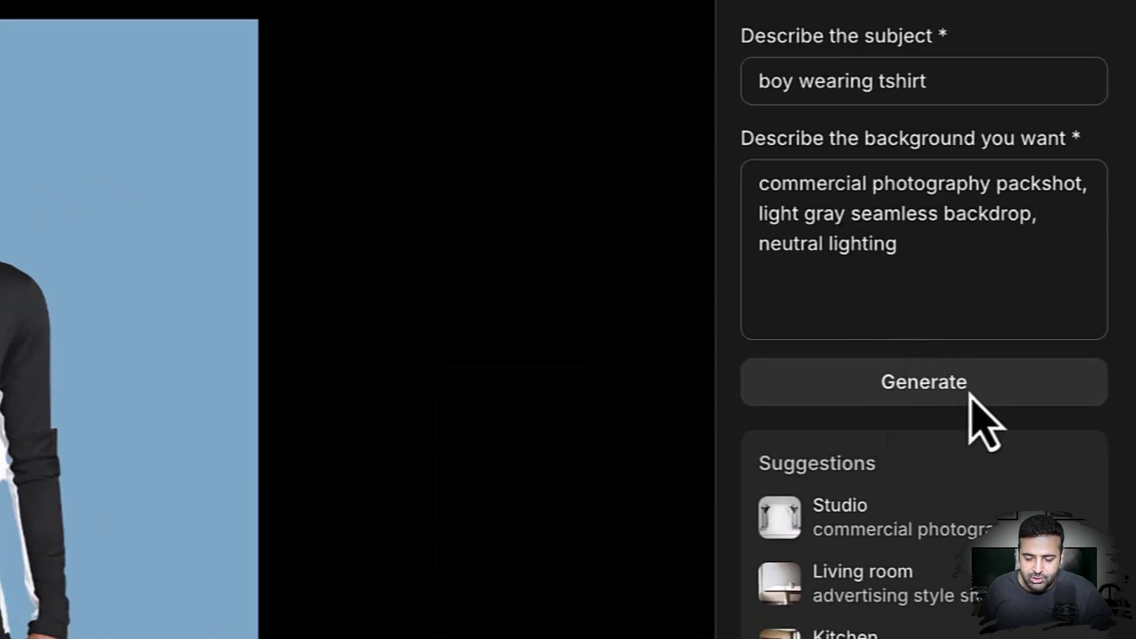
pyautogui.click(977, 395)
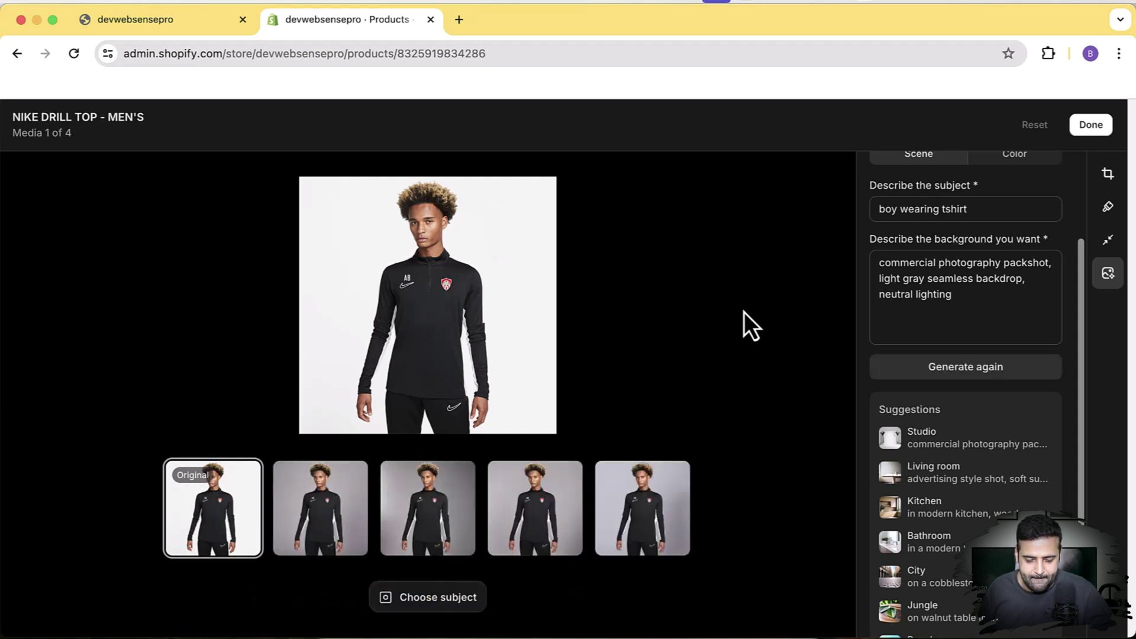
# - Compare the generated light gray studio versions and keep the second one
pyautogui.click(336, 528)
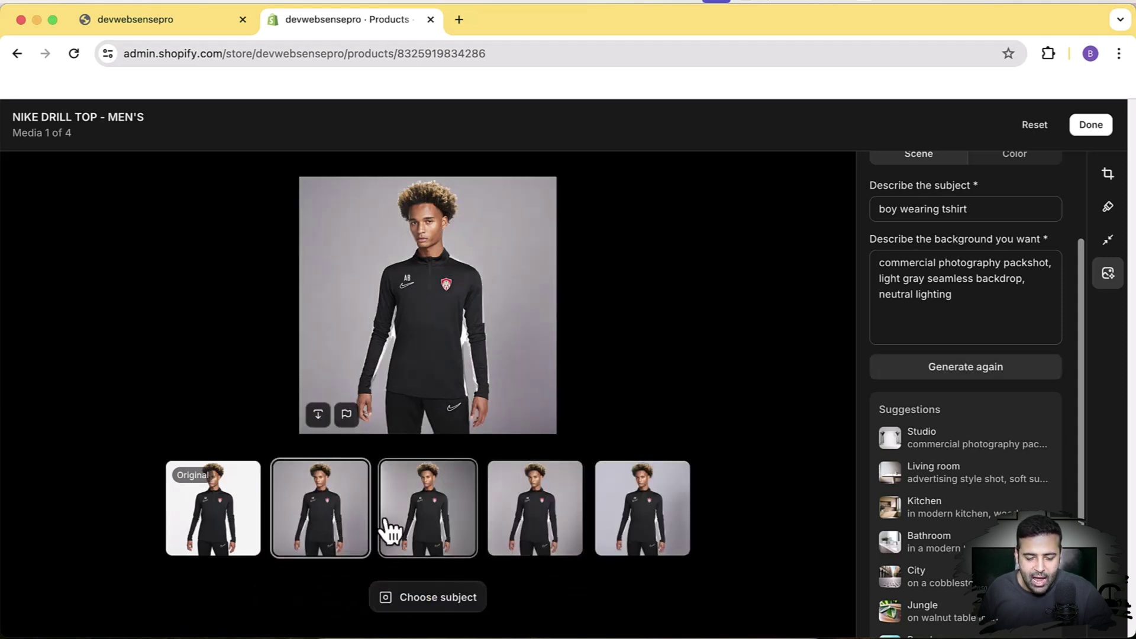
pyautogui.click(445, 532)
pyautogui.click(556, 528)
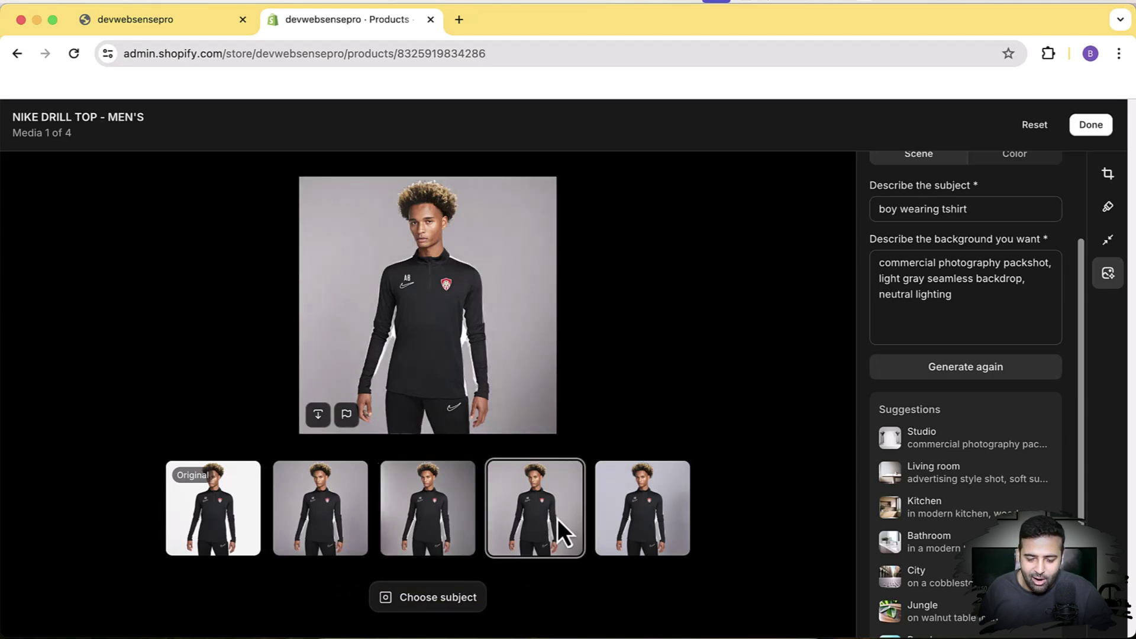
pyautogui.click(636, 530)
pyautogui.click(521, 536)
pyautogui.click(426, 535)
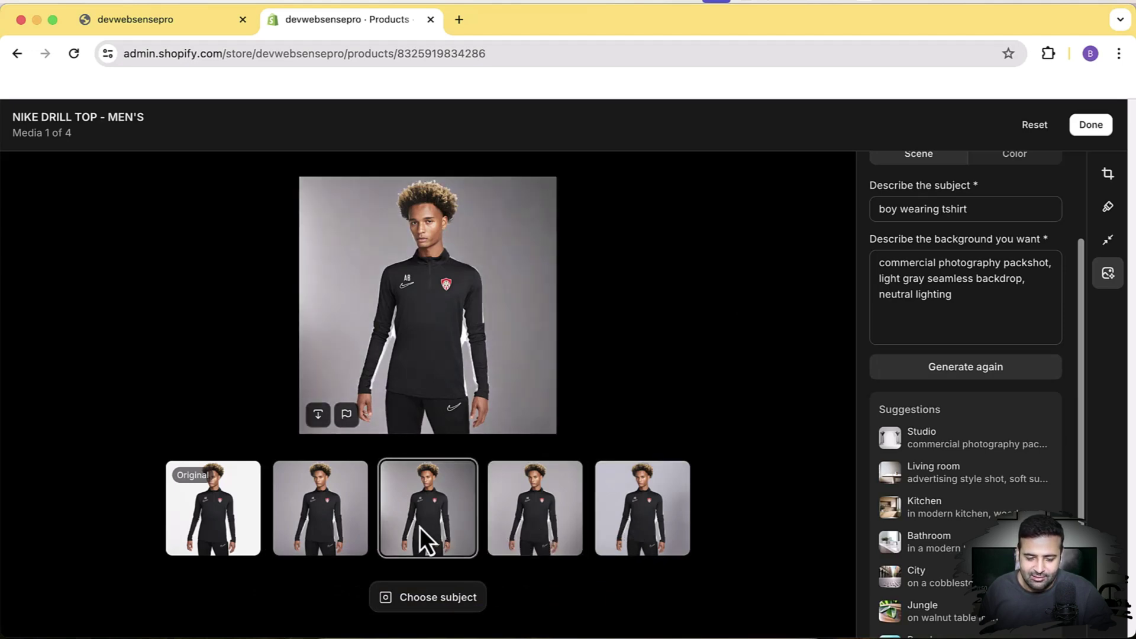
pyautogui.click(302, 531)
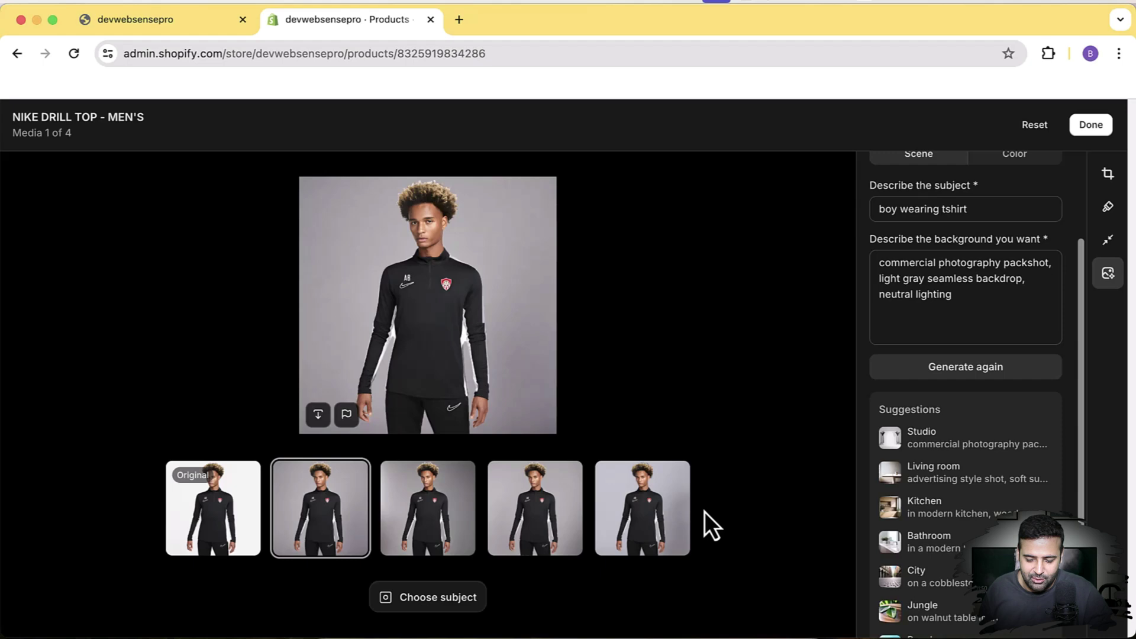
# - Apply the Living room penthouse prompt and generate new backgrounds
pyautogui.moveTo(974, 482)
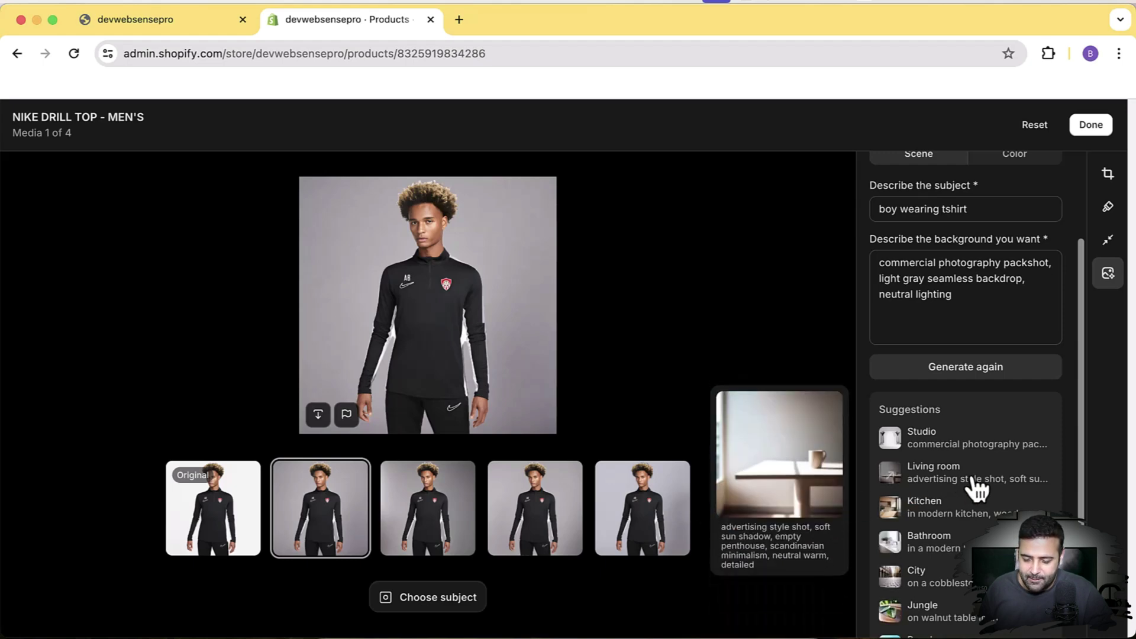
pyautogui.click(976, 483)
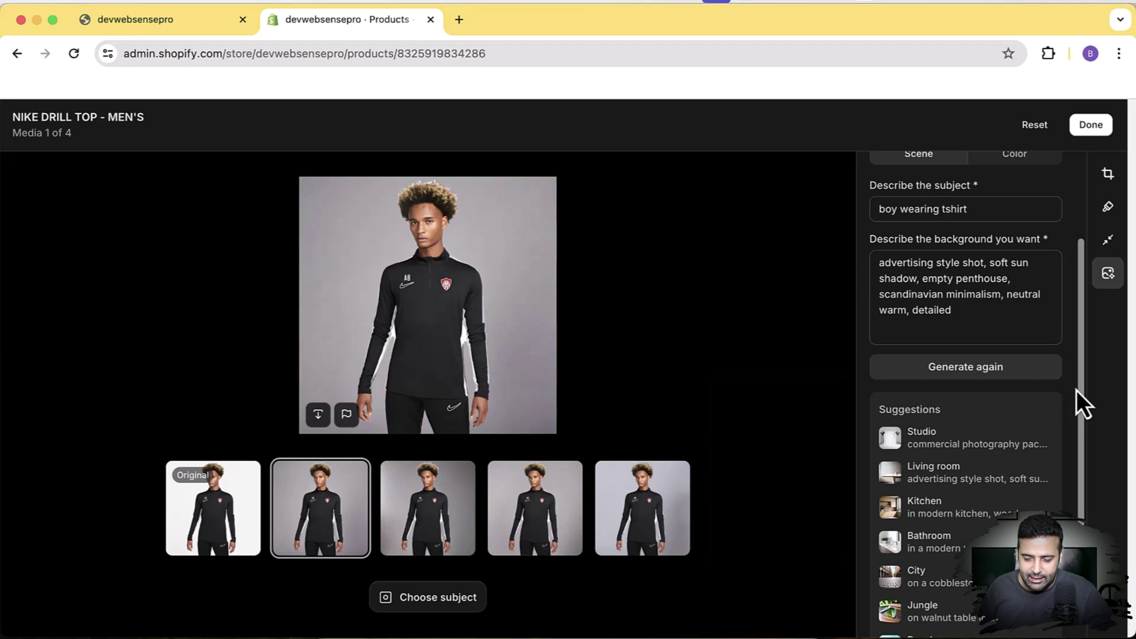
pyautogui.click(998, 372)
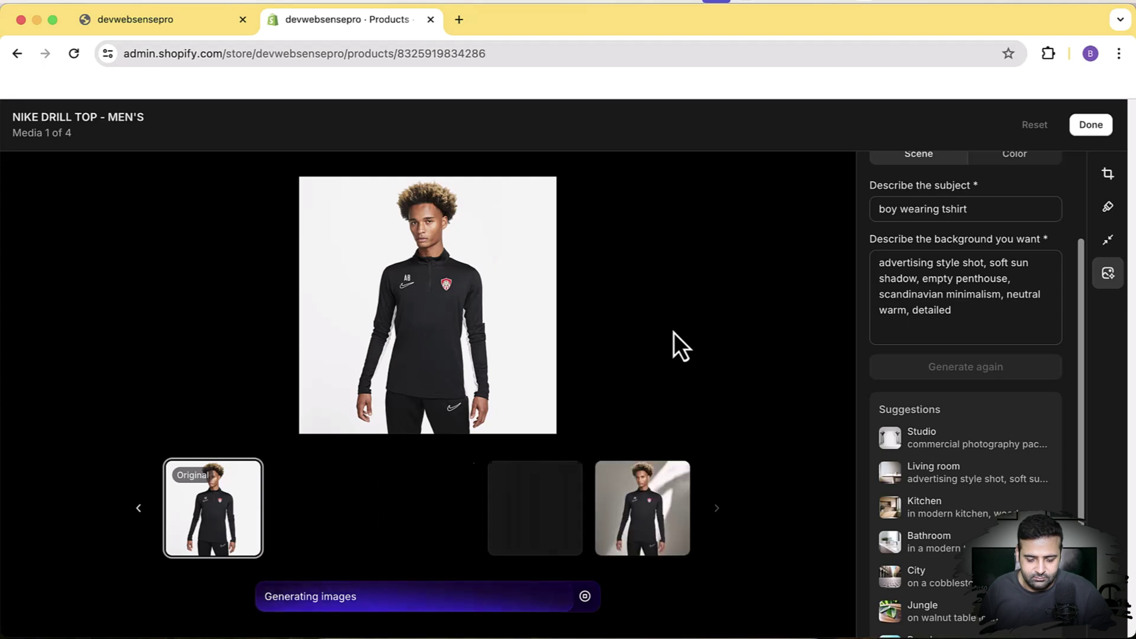
# - Preview the new warm-toned penthouse versions and keep the second one
pyautogui.click(622, 538)
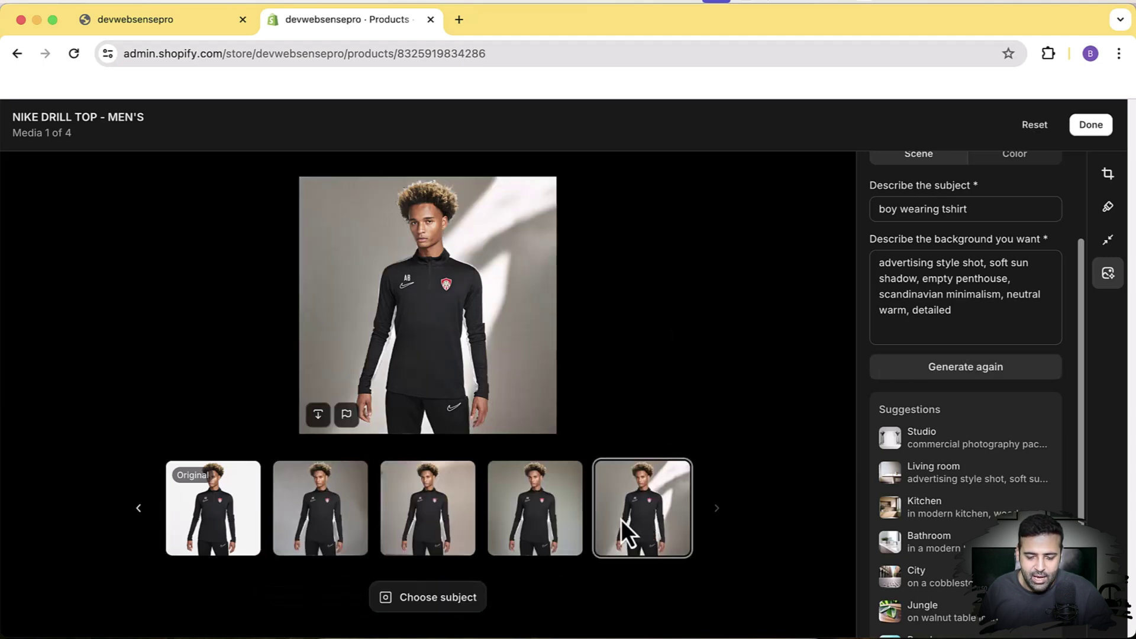
pyautogui.click(525, 548)
pyautogui.click(459, 550)
pyautogui.click(319, 542)
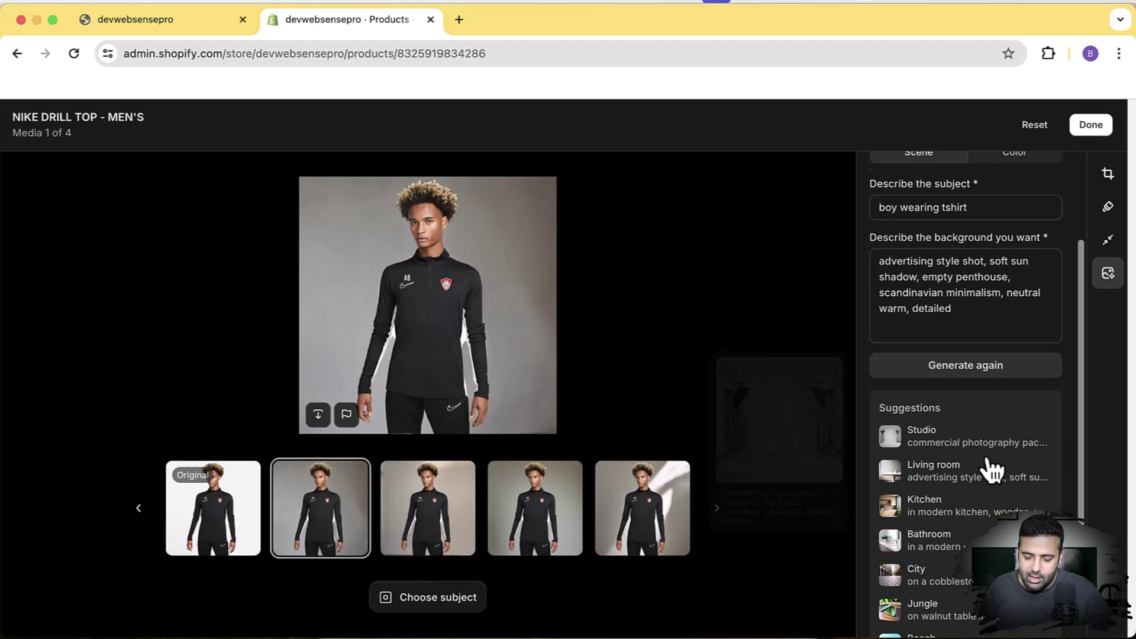
pyautogui.scroll(-2, 989, 467)
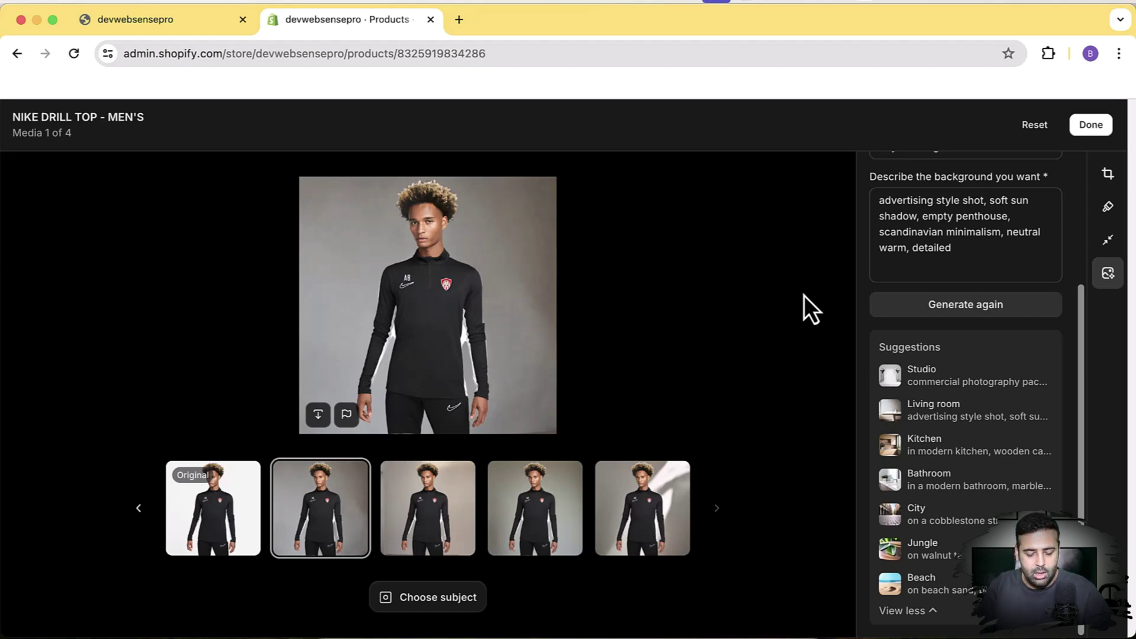
# - Open ChatGPT in a new browser tab
pyautogui.press('super+t')
pyautogui.write('chatGPT')
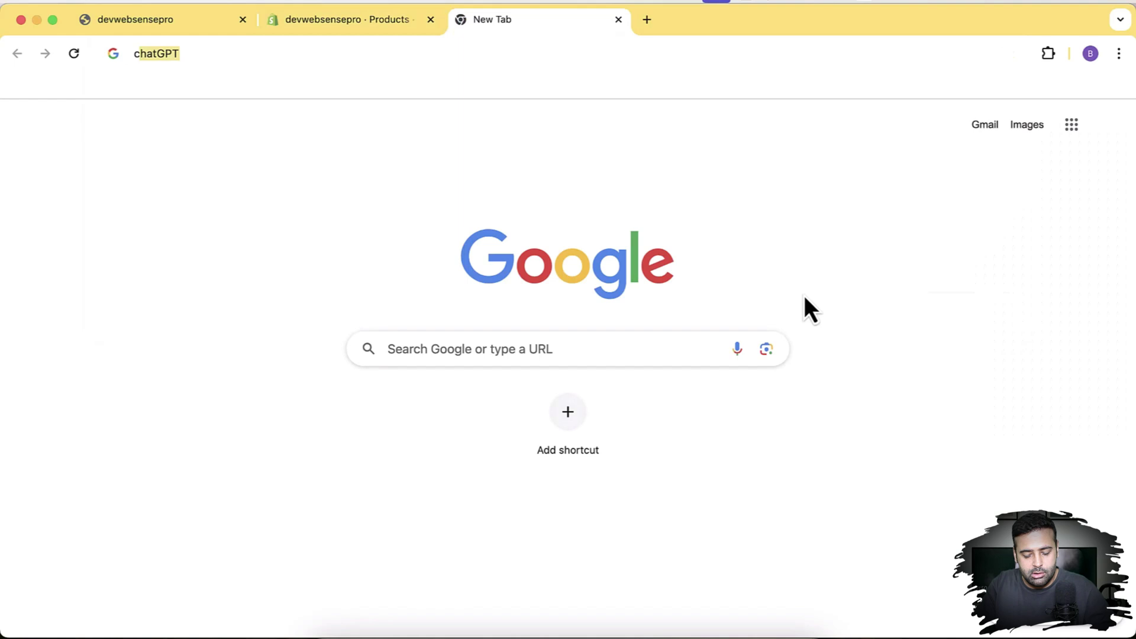
pyautogui.press('Return')
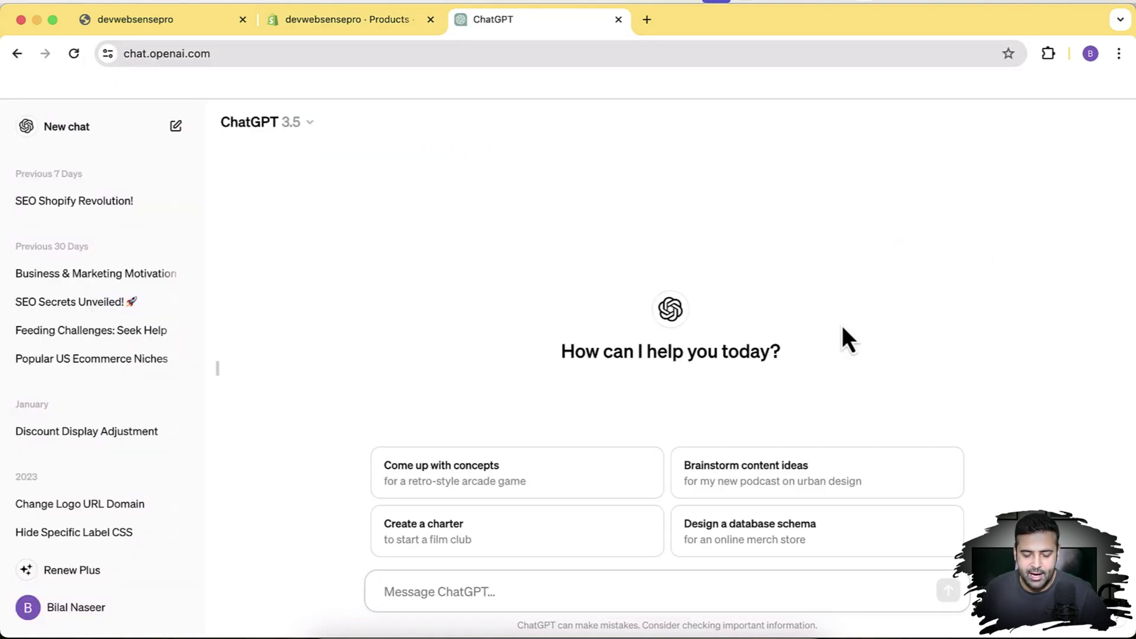
# - Ask ChatGPT to write a football stadium background prompt, then copy its reply
pyautogui.click(642, 592)
pyautogui.write('Write a prompt for gener')
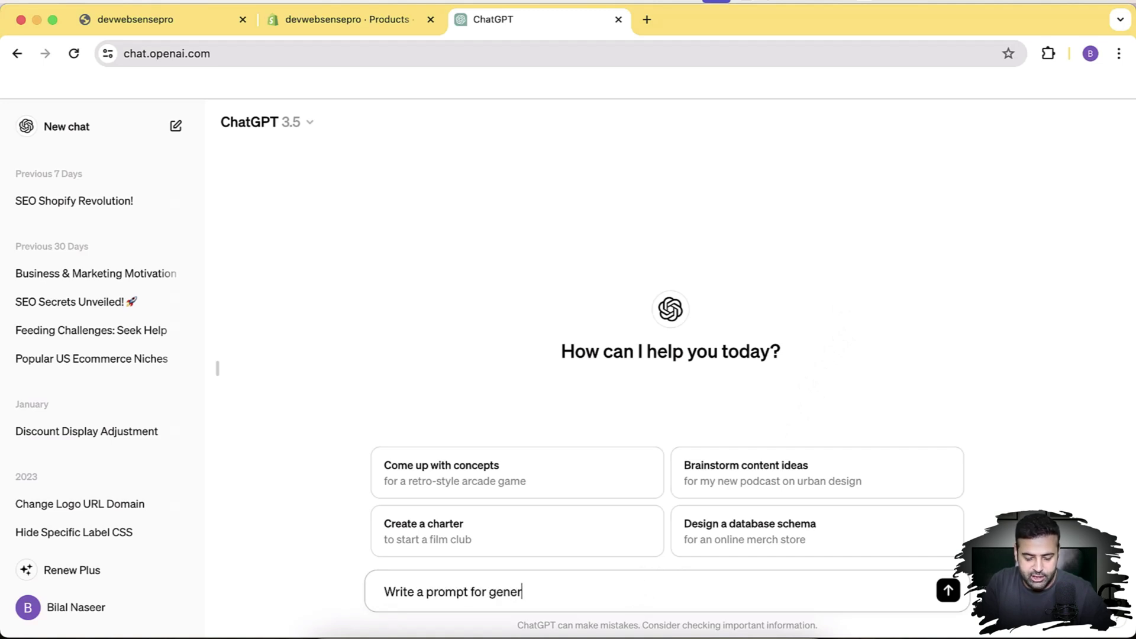
pyautogui.write('rating background image of a football stadium')
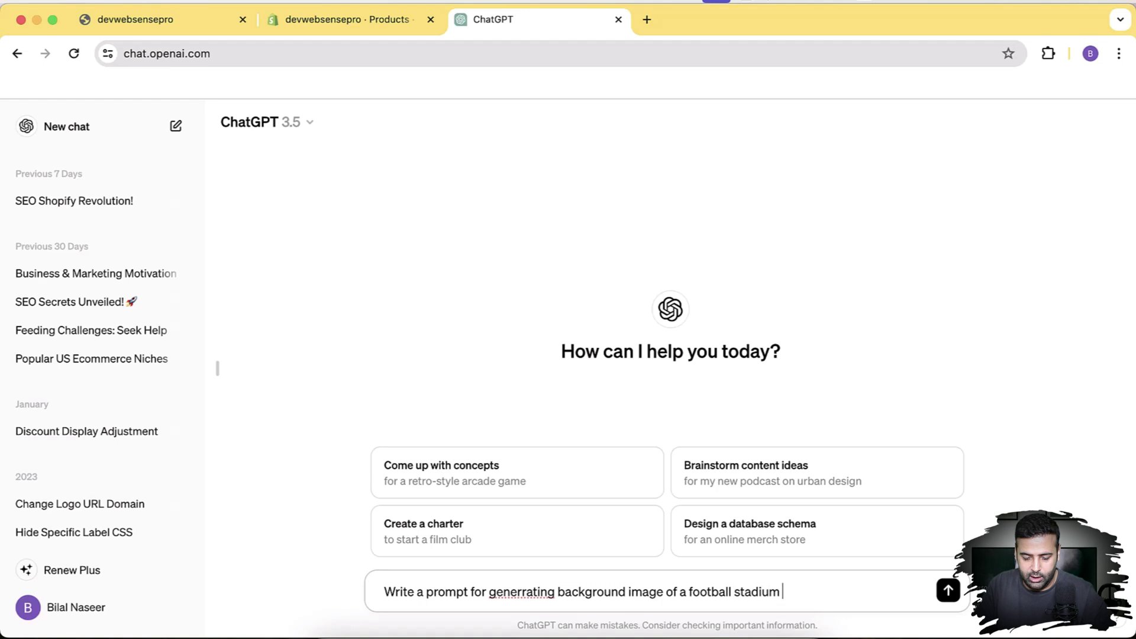
pyautogui.press('Return')
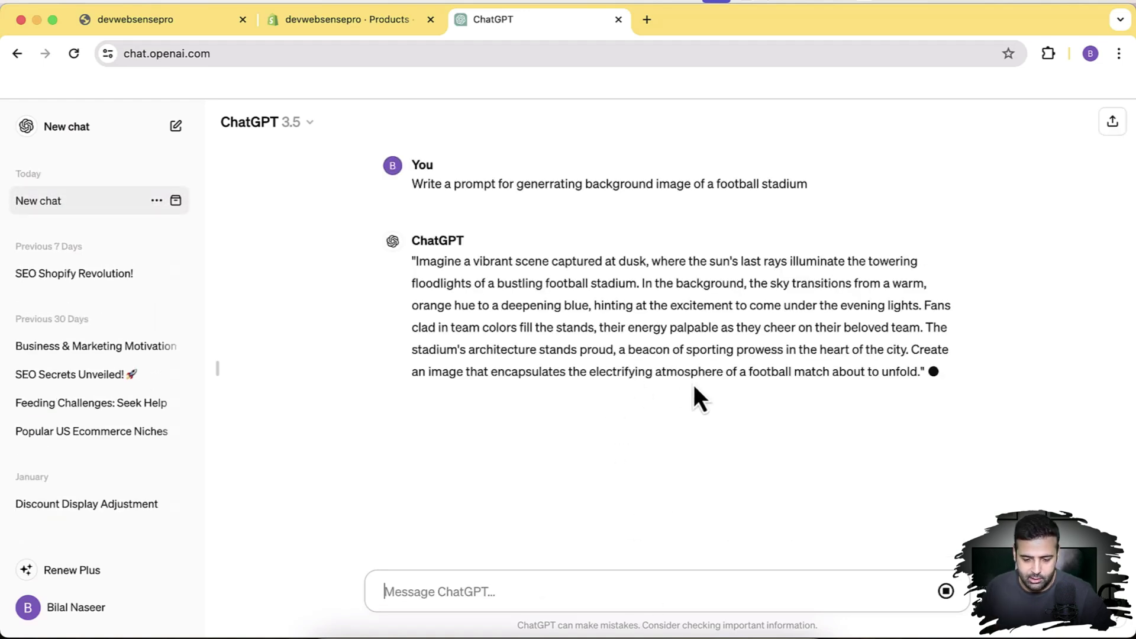
pyautogui.moveTo(416, 261); pyautogui.dragTo(921, 371)
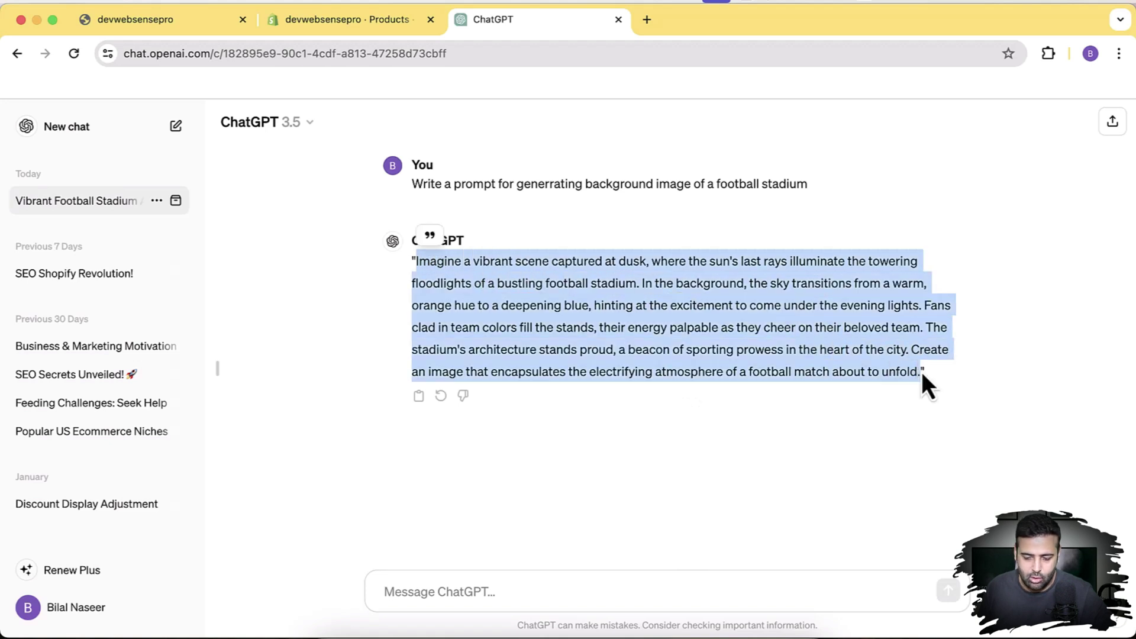
pyautogui.click(316, 30)
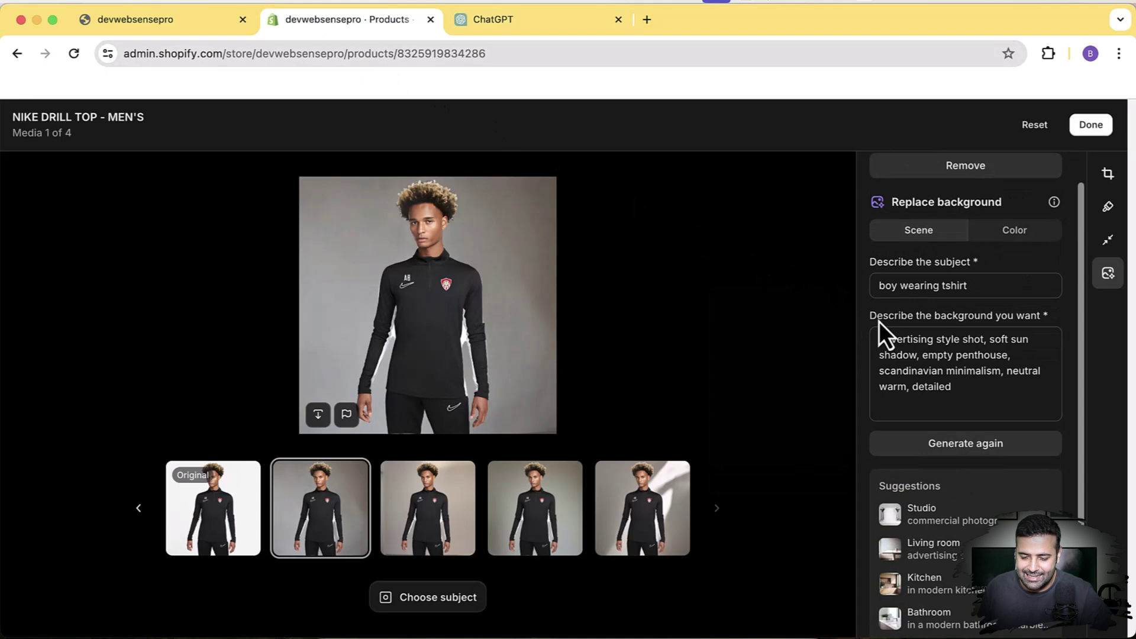
# - Replace the background description with ChatGPT's stadium prompt and generate new backdrops
pyautogui.click(946, 382)
pyautogui.press('super+a')
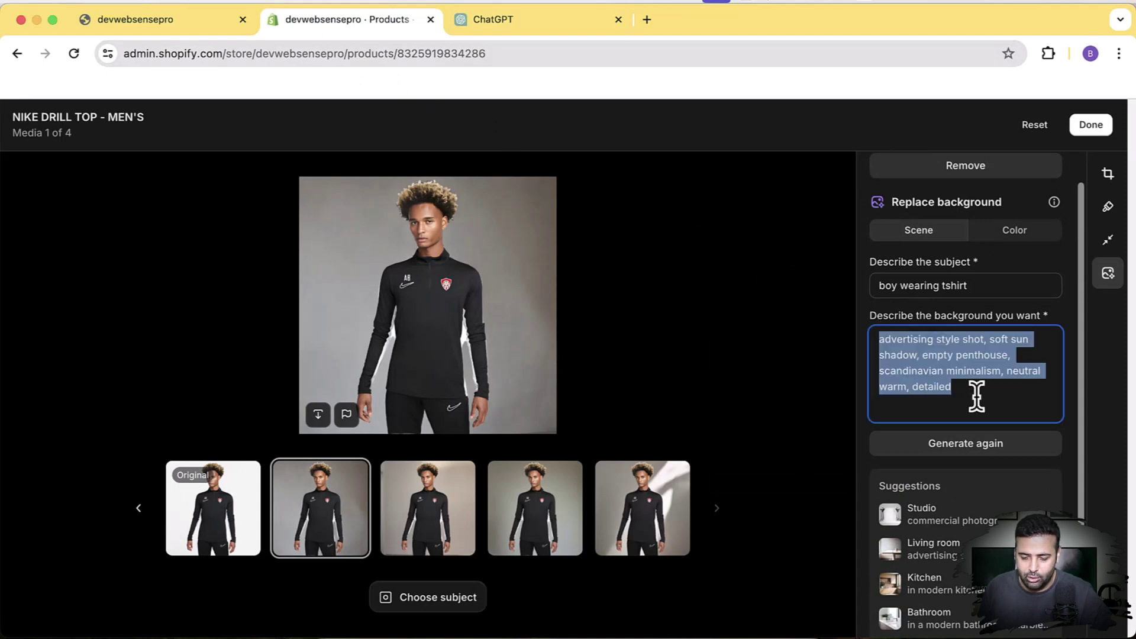
pyautogui.press('super+v')
pyautogui.click(977, 448)
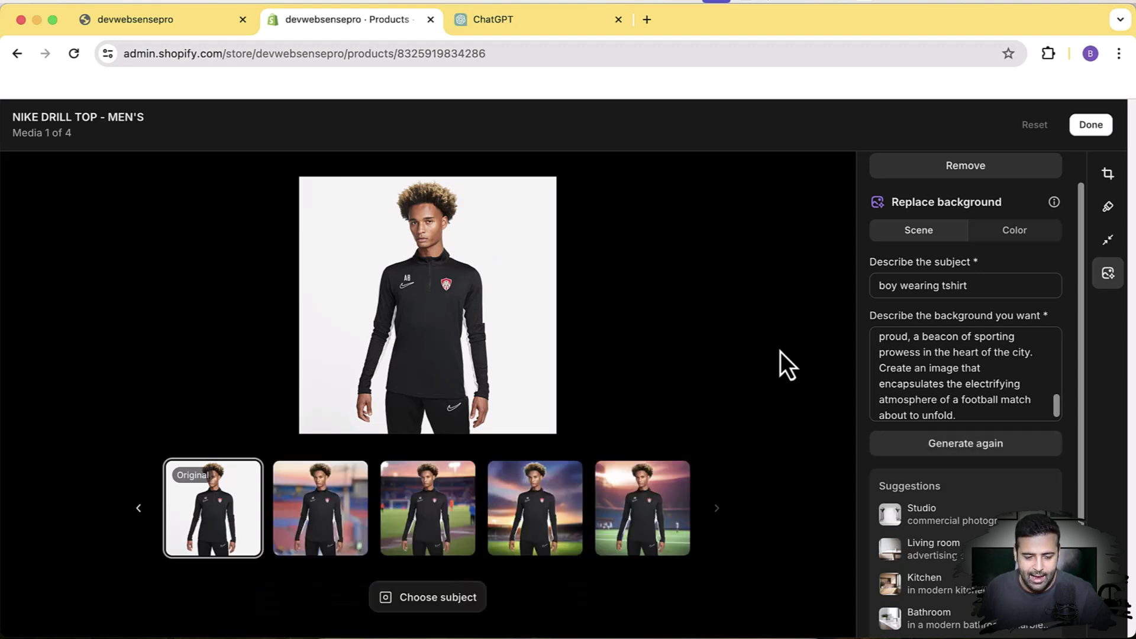
# - Compare the blurred, sunlit and sunset stadium versions, keeping the sunset-sky one
pyautogui.click(445, 528)
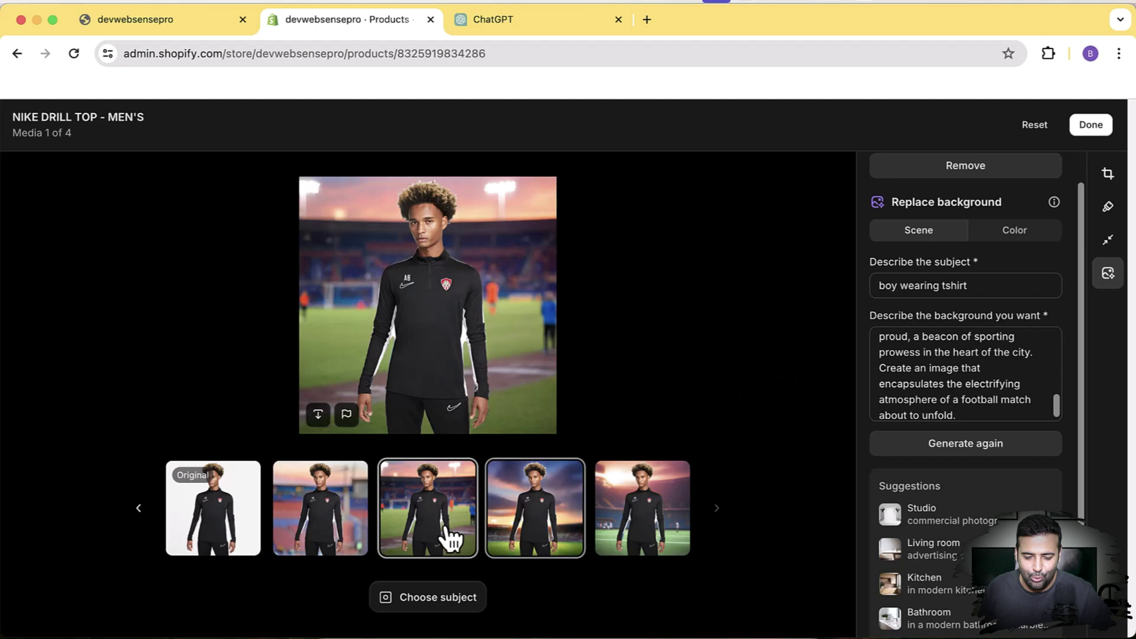
pyautogui.click(545, 540)
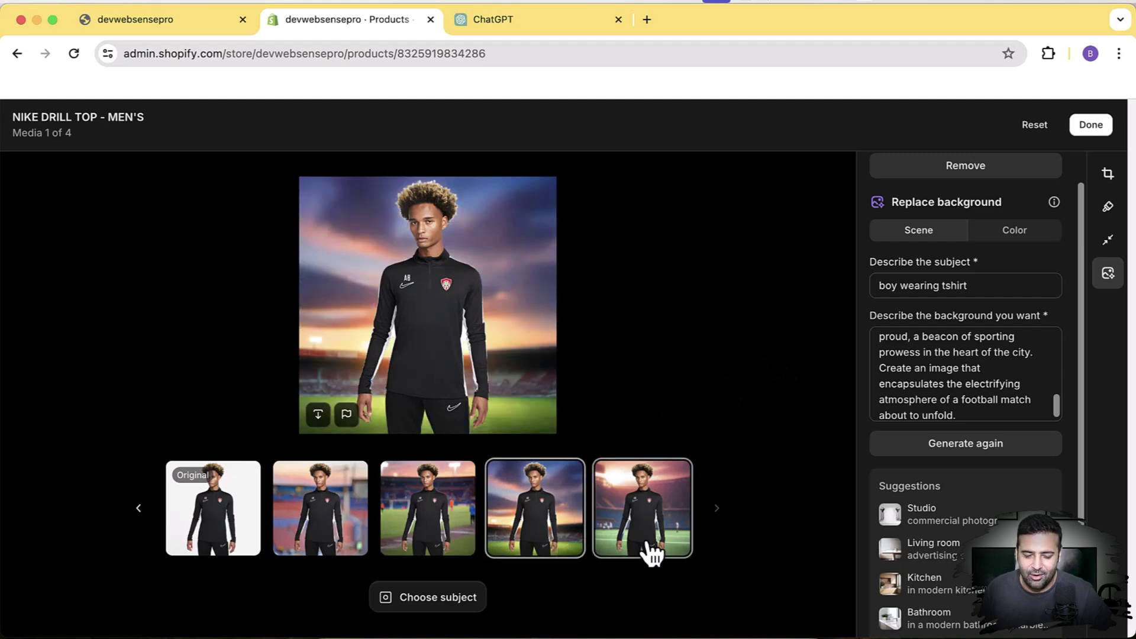
pyautogui.click(646, 542)
pyautogui.click(345, 540)
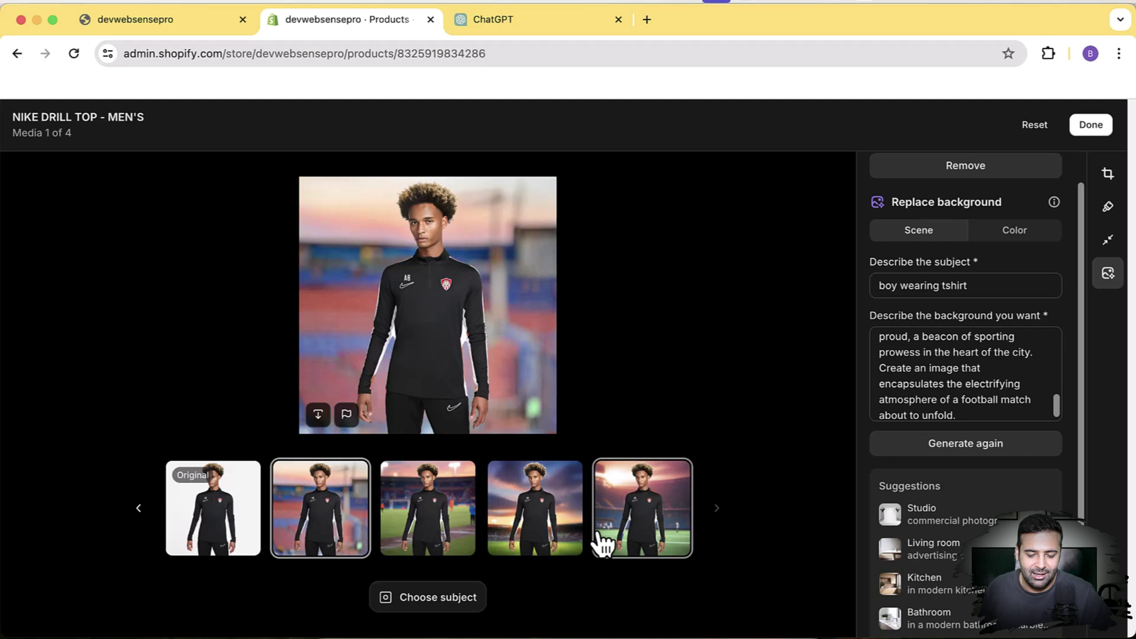
pyautogui.click(634, 534)
pyautogui.click(559, 539)
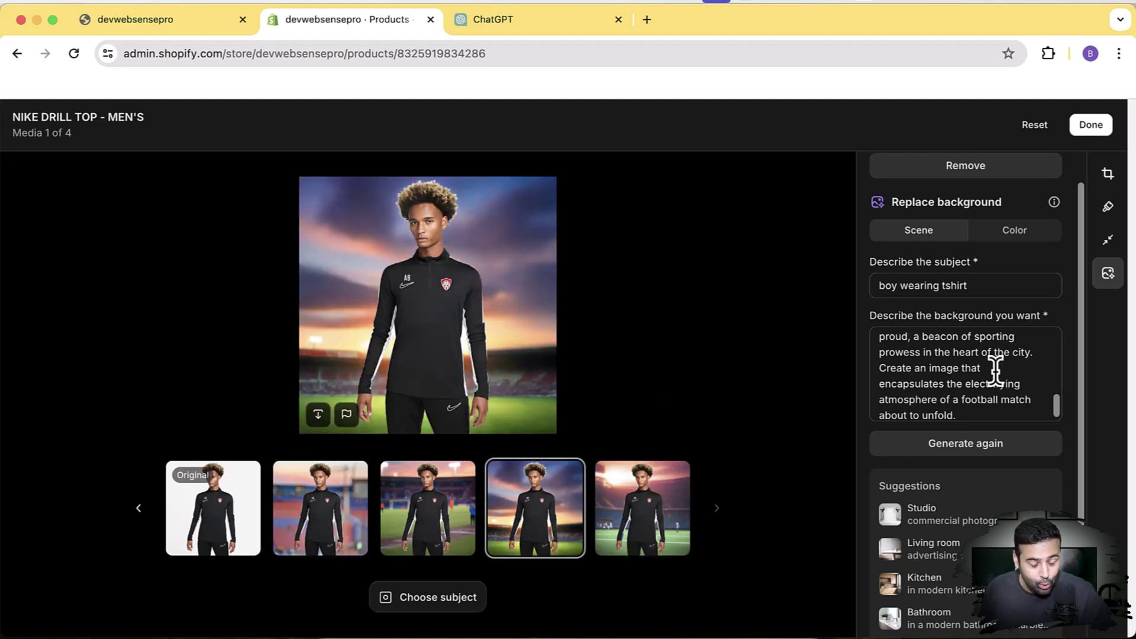
pyautogui.scroll(-1, 996, 371)
pyautogui.scroll(1, 1000, 374)
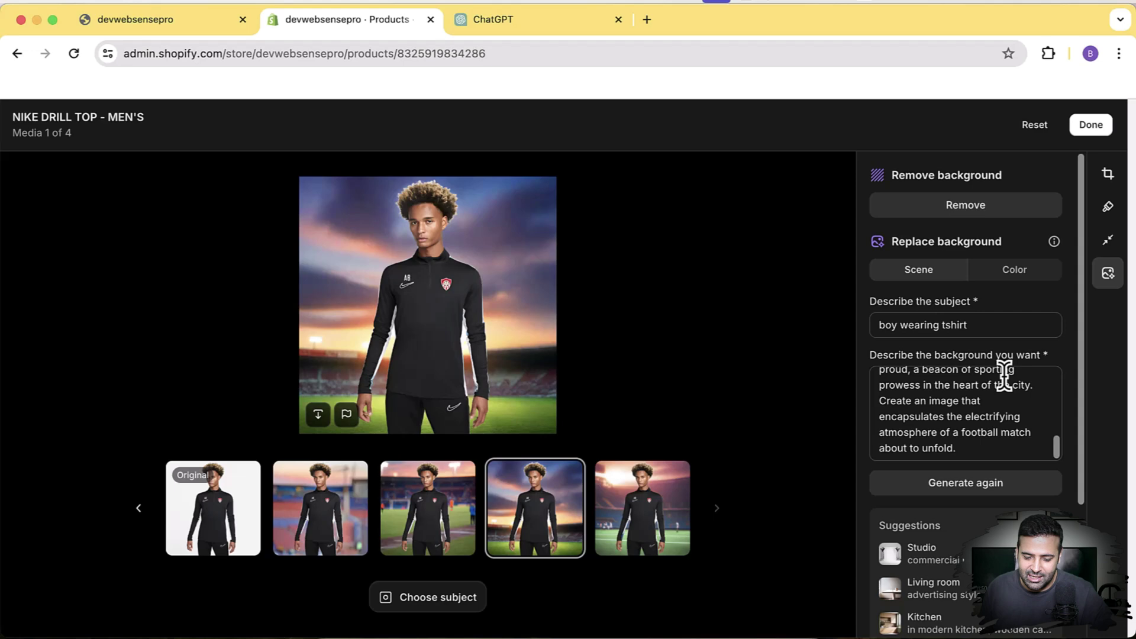